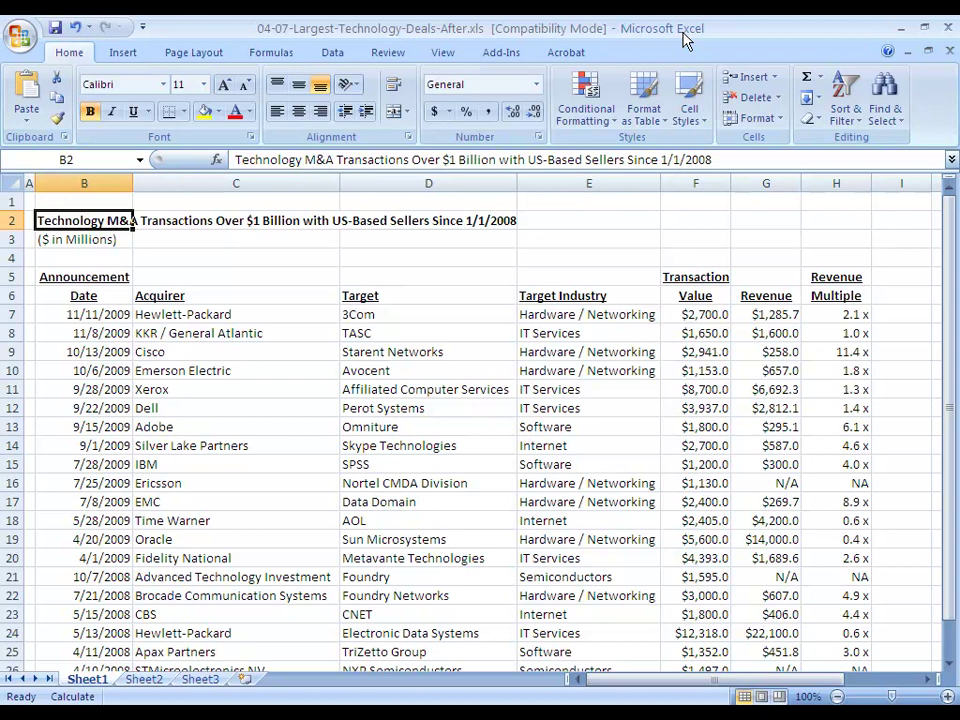
- Step through the deal table's ($ in Millions) note, Announcement header and first deal date, then list open workbooks
key(Down)
key(Down)
key(Down)
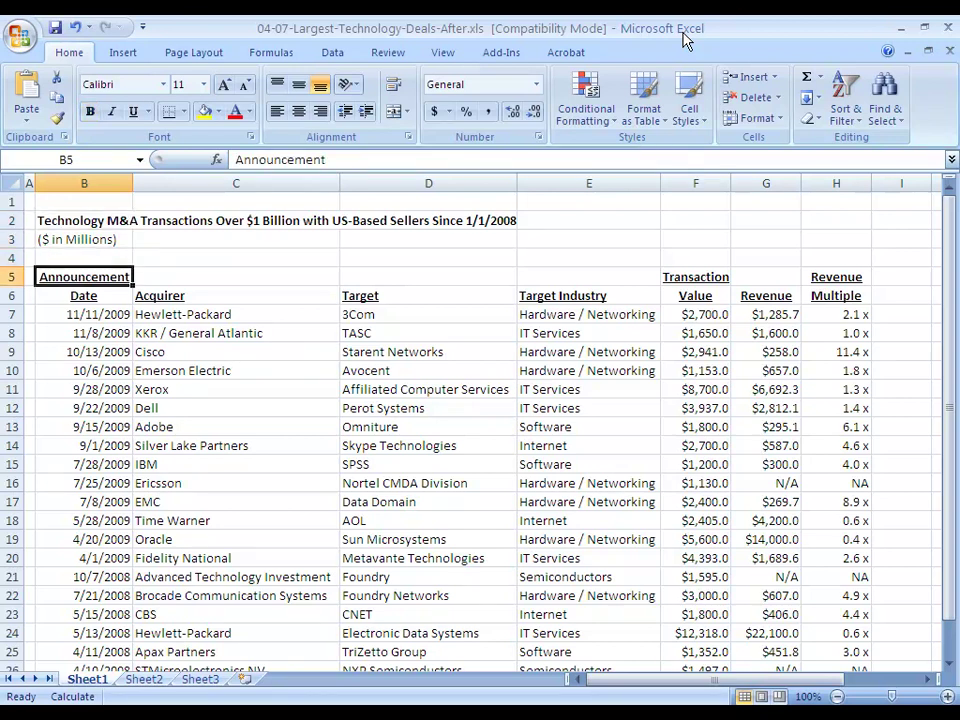
key(Down)
key(Down)
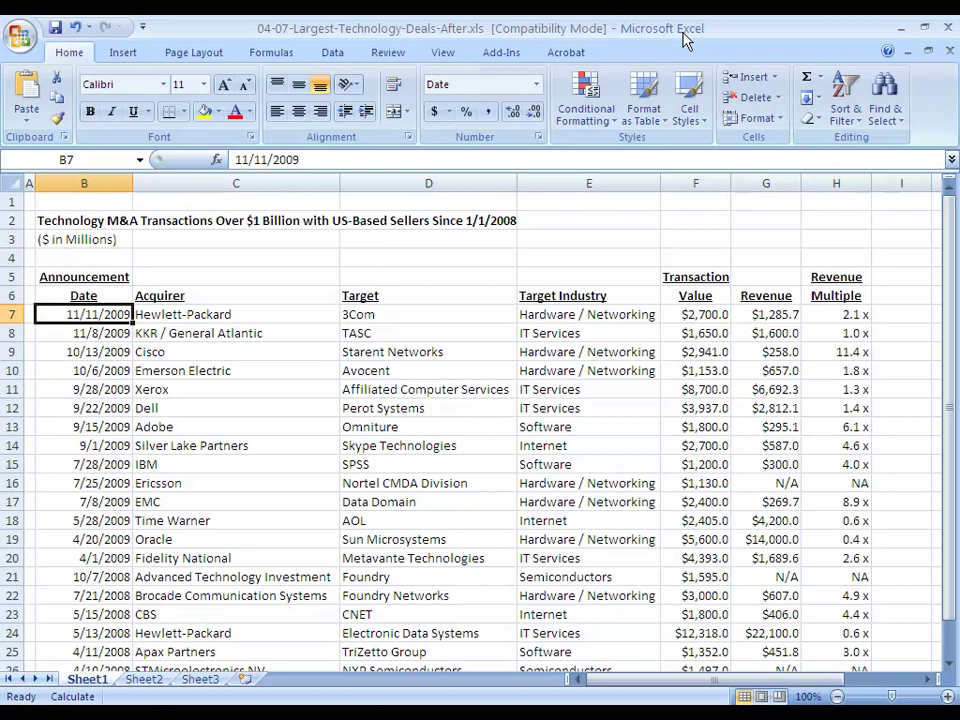
key(Up)
key(Up)
key(Up)
key(Up)
key(Up)
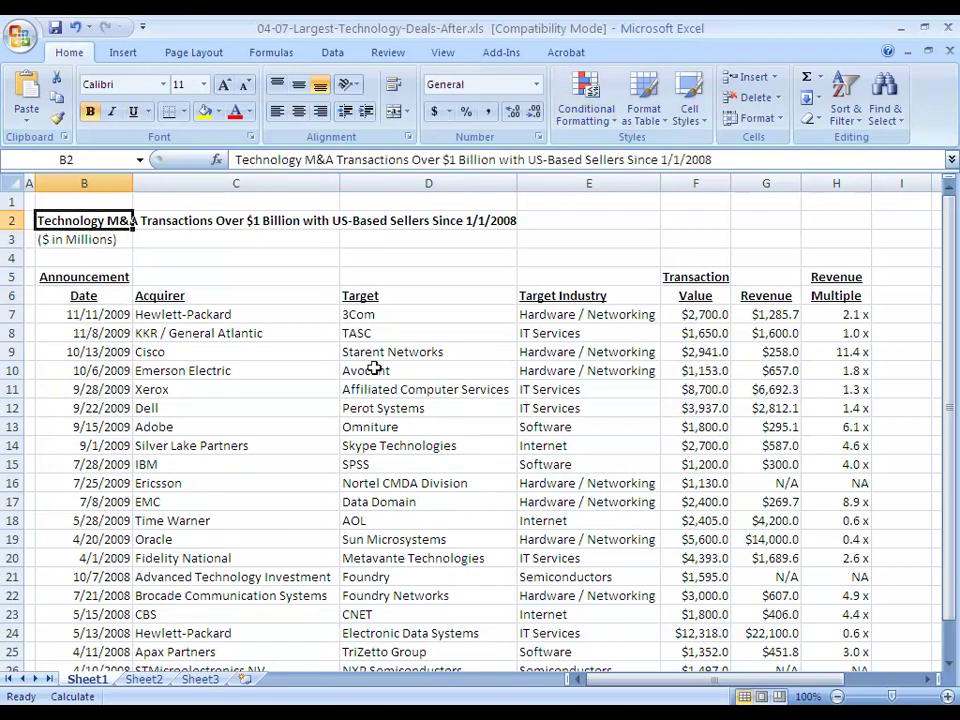
click(420, 719)
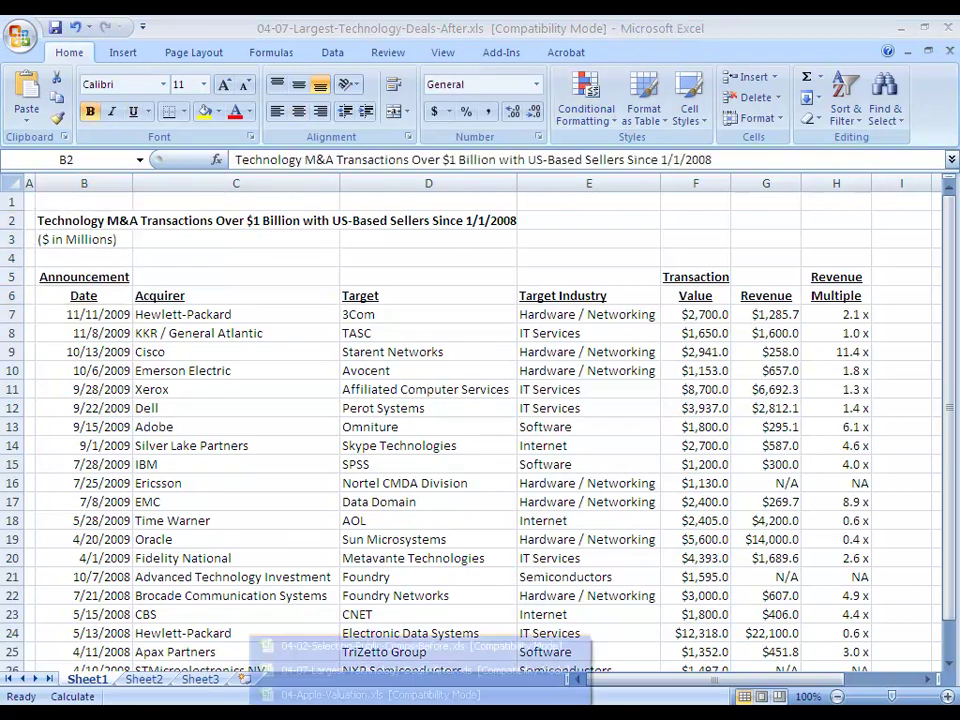
click(325, 690)
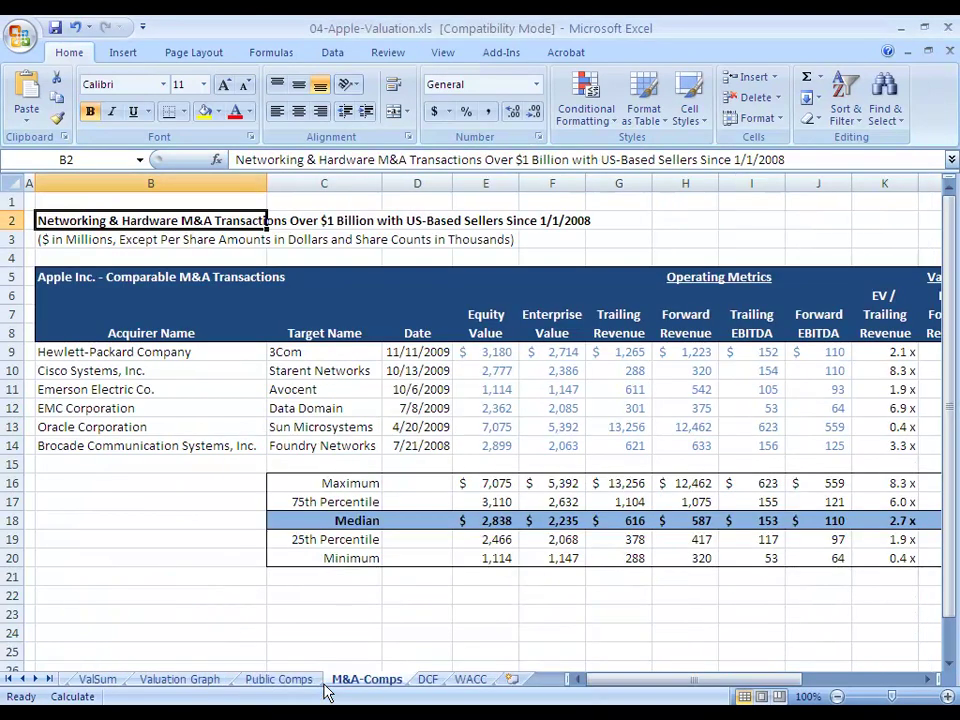
key(ctrl+Page_Up)
key(ctrl+Up)
key(ctrl+Up)
key(ctrl+Up)
key(ctrl+Up)
key(ctrl+Up)
key(ctrl+Up)
key(ctrl+Up)
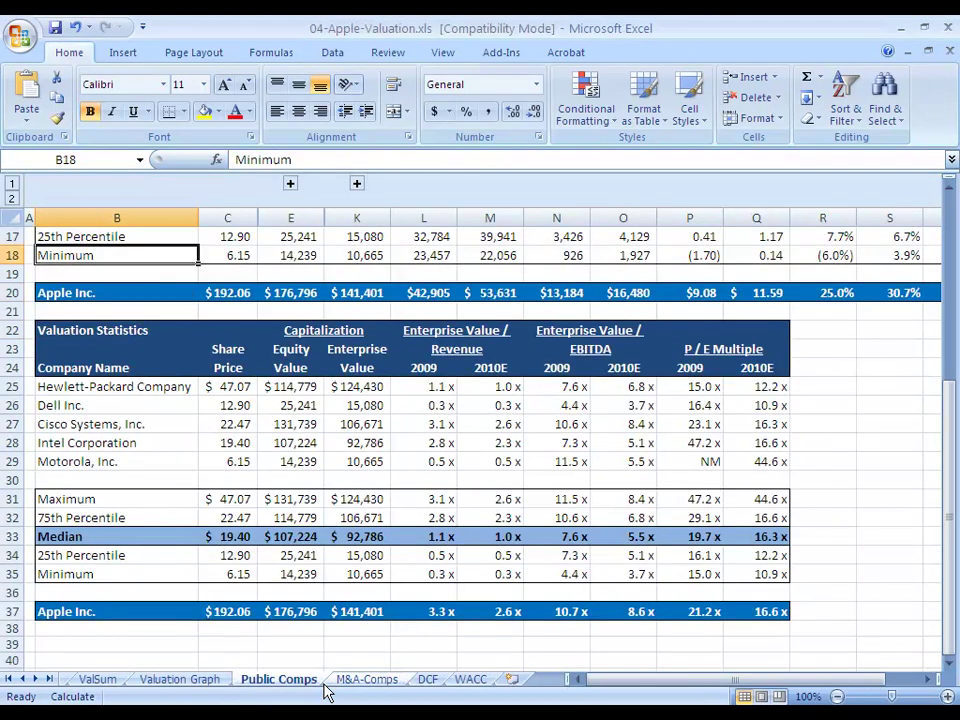
key(ctrl+Up)
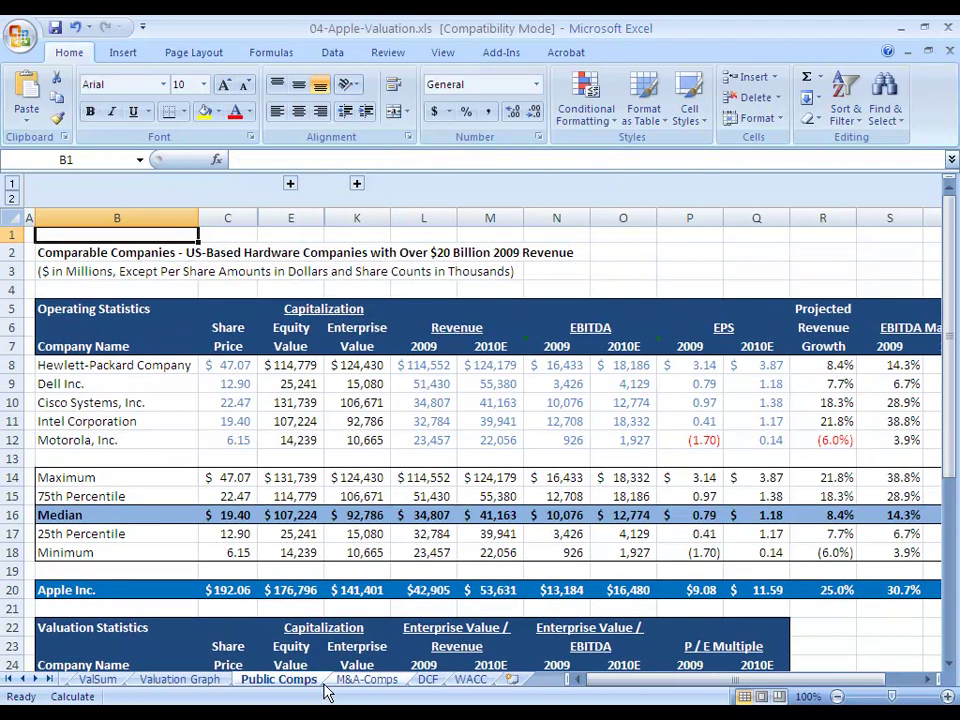
key(Down)
key(Down)
key(Down)
key(Down)
key(Down)
key(Down)
key(Down)
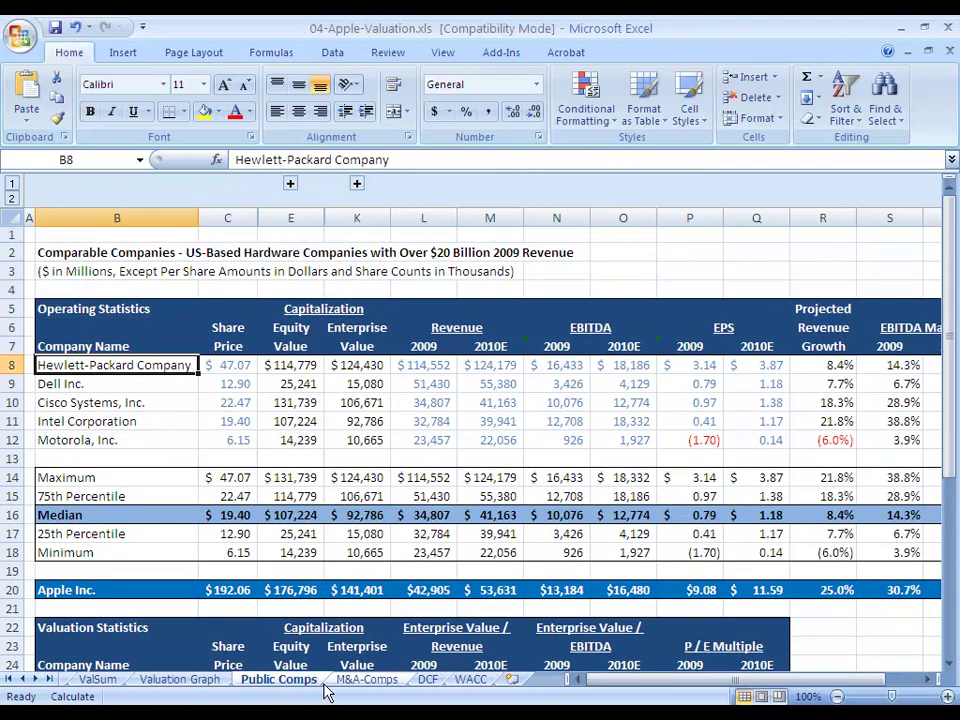
key(ctrl+shift+Right)
key(shift+Down)
key(shift+Down)
key(shift+Down)
key(shift+Down)
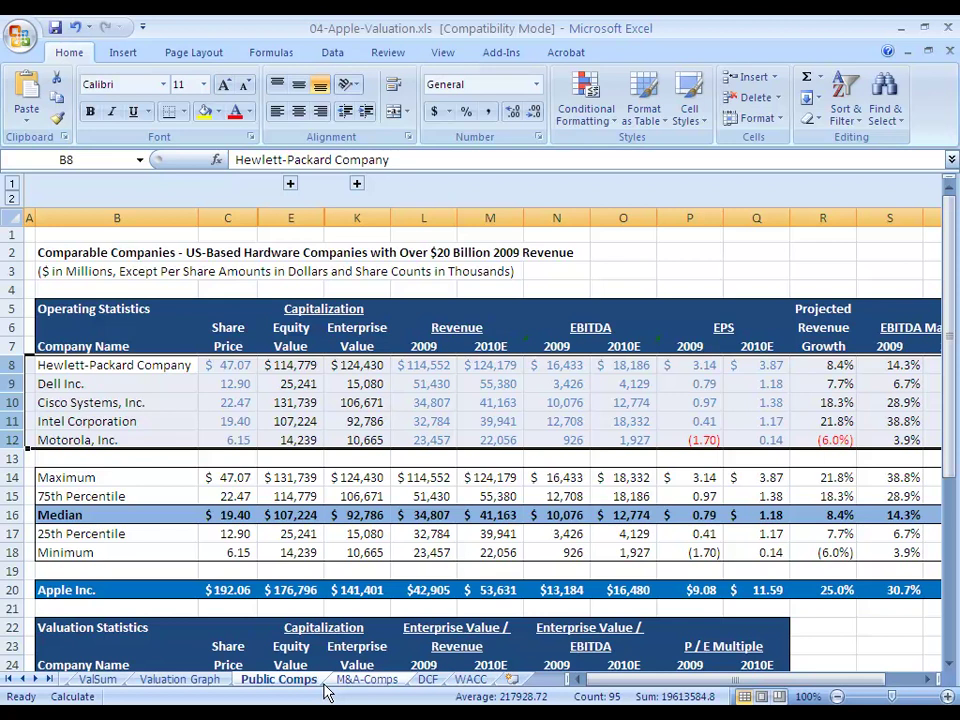
key(Right)
key(Right)
key(Right)
key(Right)
key(Right)
key(Right)
key(Right)
key(Right)
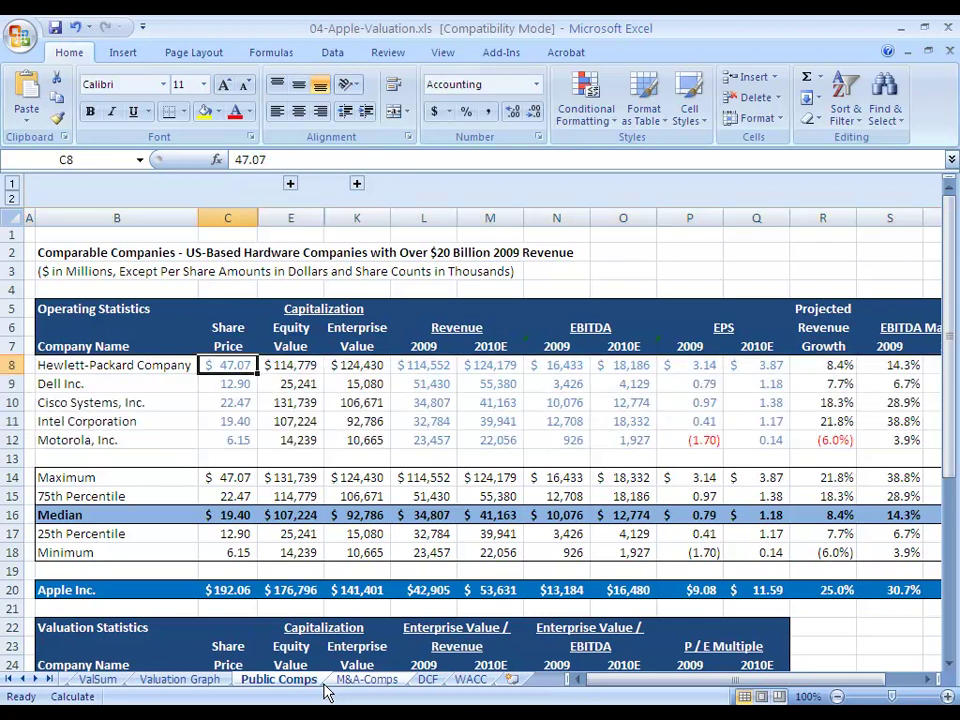
key(Down)
key(Down)
key(Down)
key(Down)
key(Down)
key(Down)
key(Down)
key(Down)
key(Down)
key(Down)
key(Down)
key(Down)
key(Down)
key(Down)
key(Down)
key(Down)
key(Down)
key(Down)
key(Down)
key(Down)
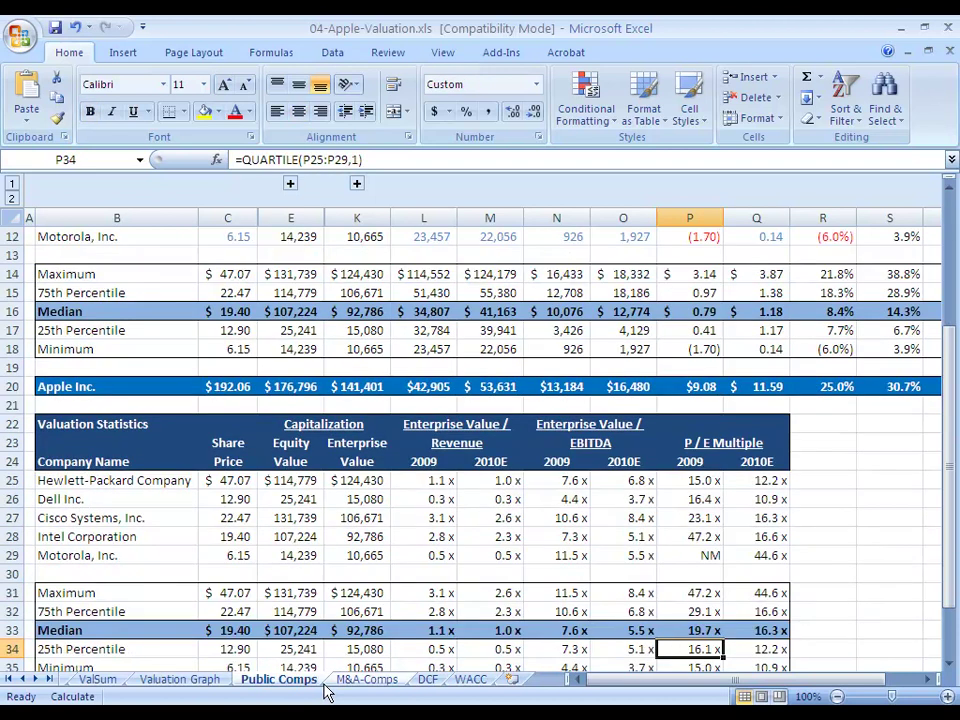
key(Up)
key(Up)
key(Up)
key(Up)
key(Up)
key(Up)
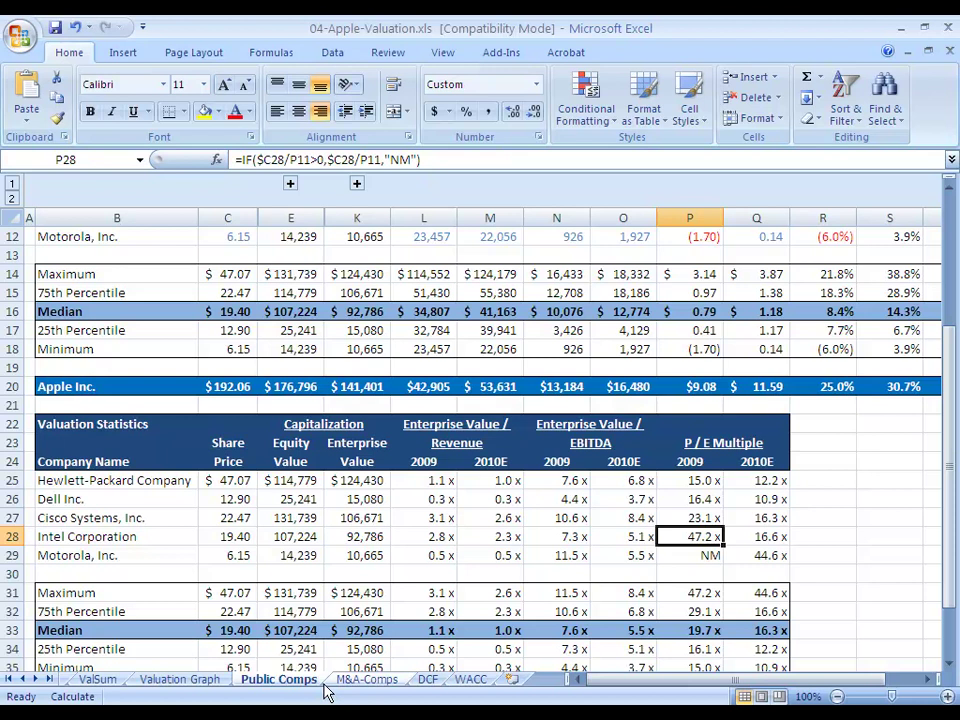
key(alt+Tab)
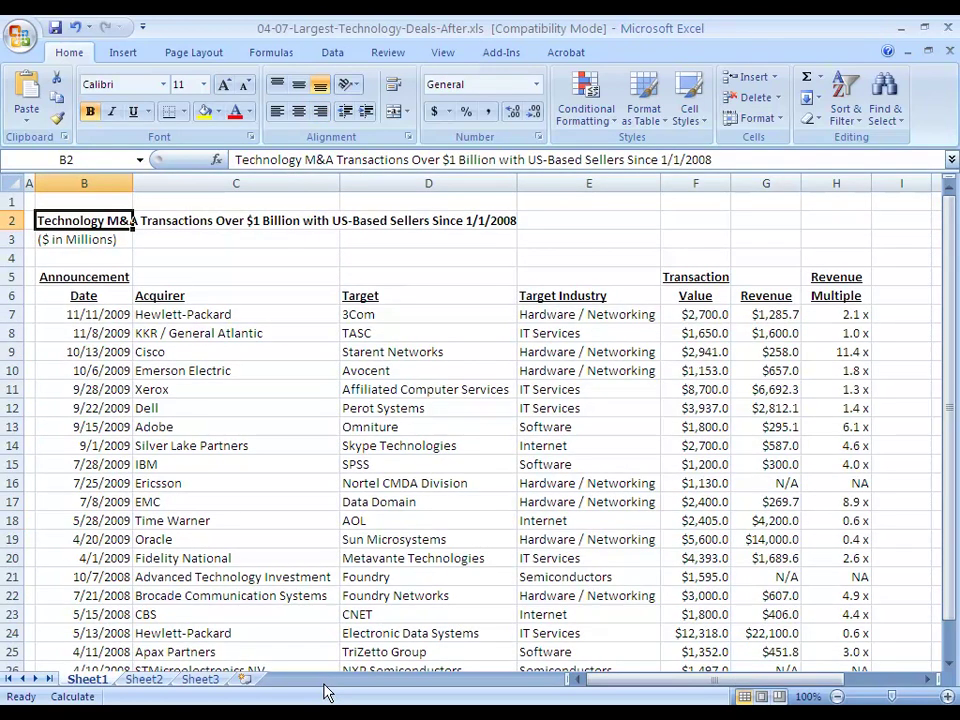
- Review the Acquirer, Target and Target Industry headers, then show the list of open workbooks
key(Right)
key(Down)
key(Down)
key(Down)
key(Down)
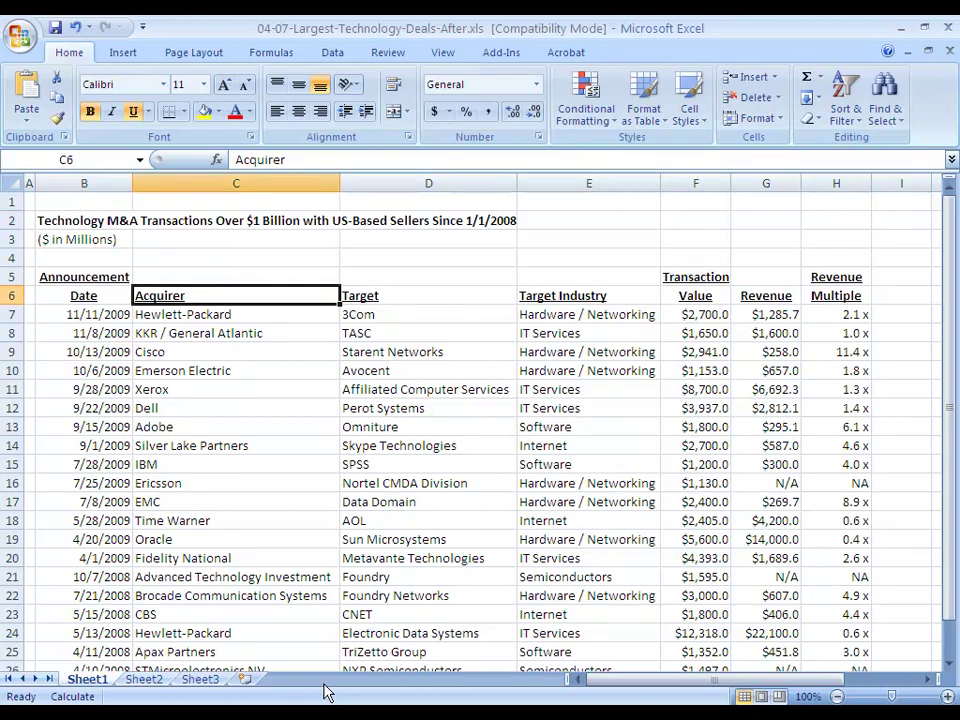
key(shift+Right)
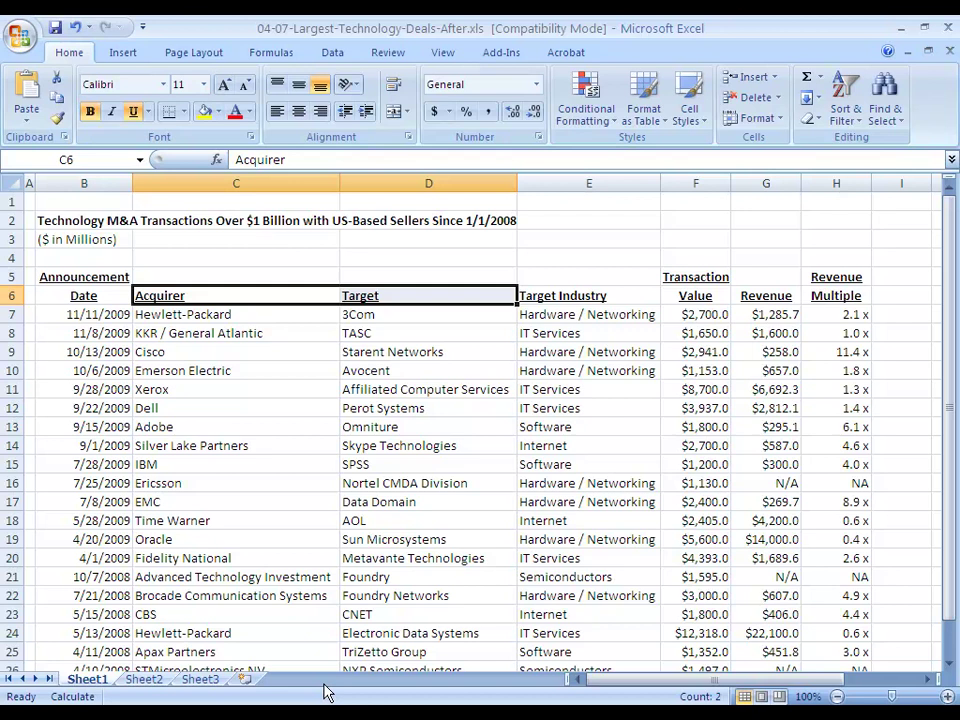
key(Right)
key(Right)
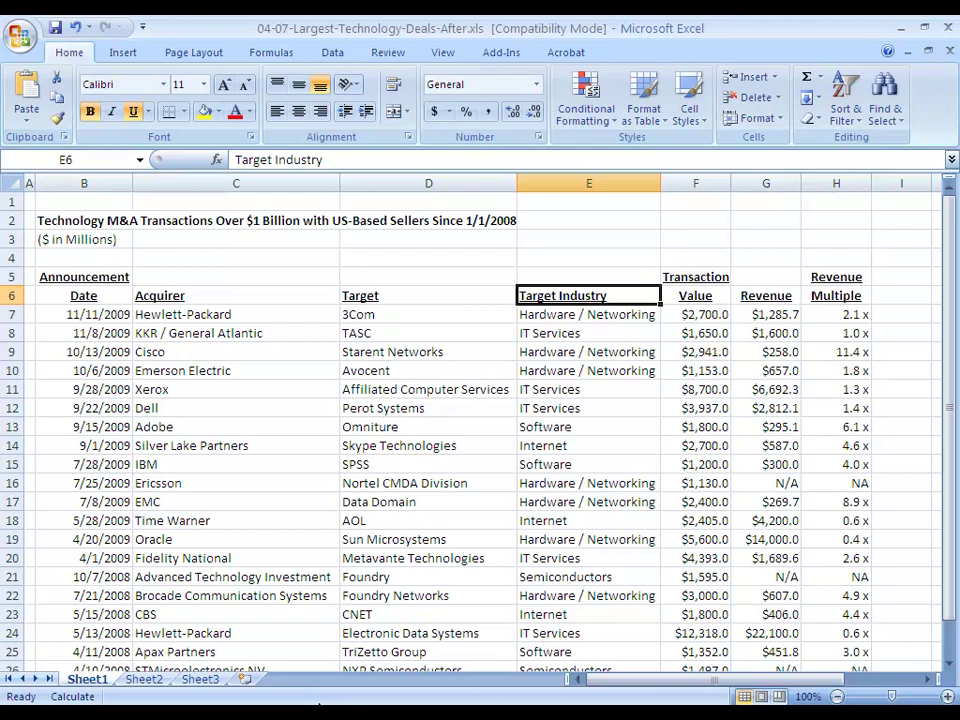
click(370, 718)
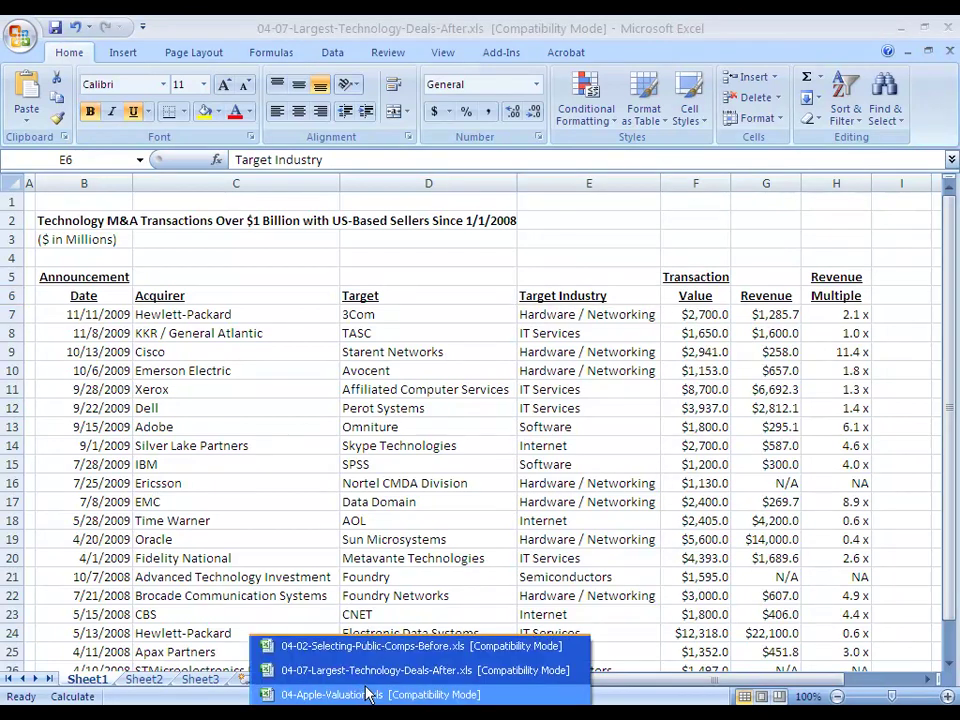
click(414, 650)
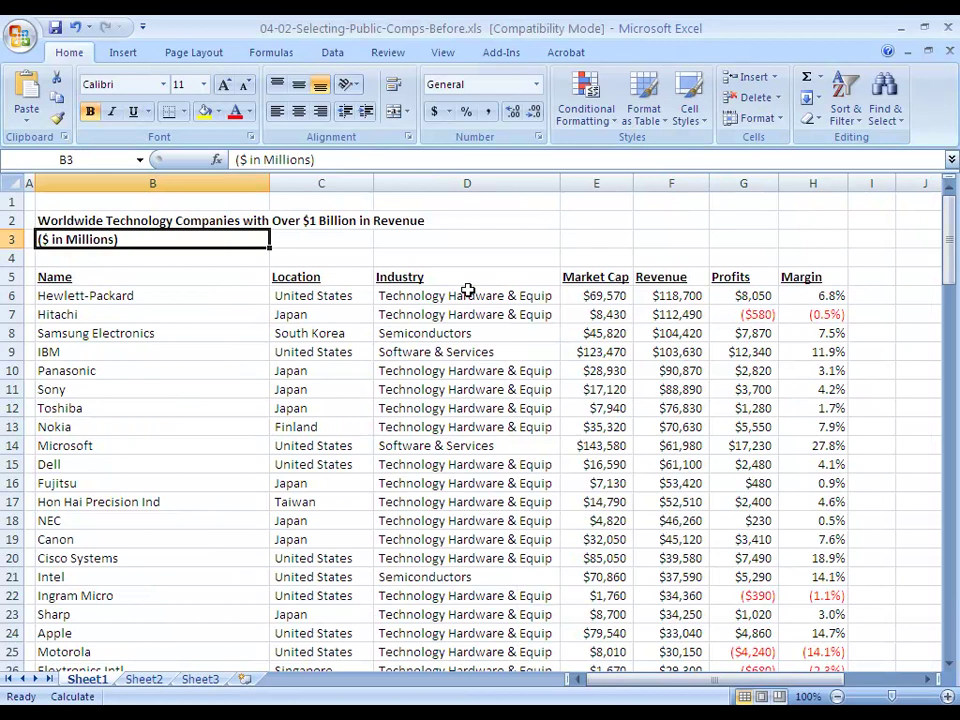
key(Down)
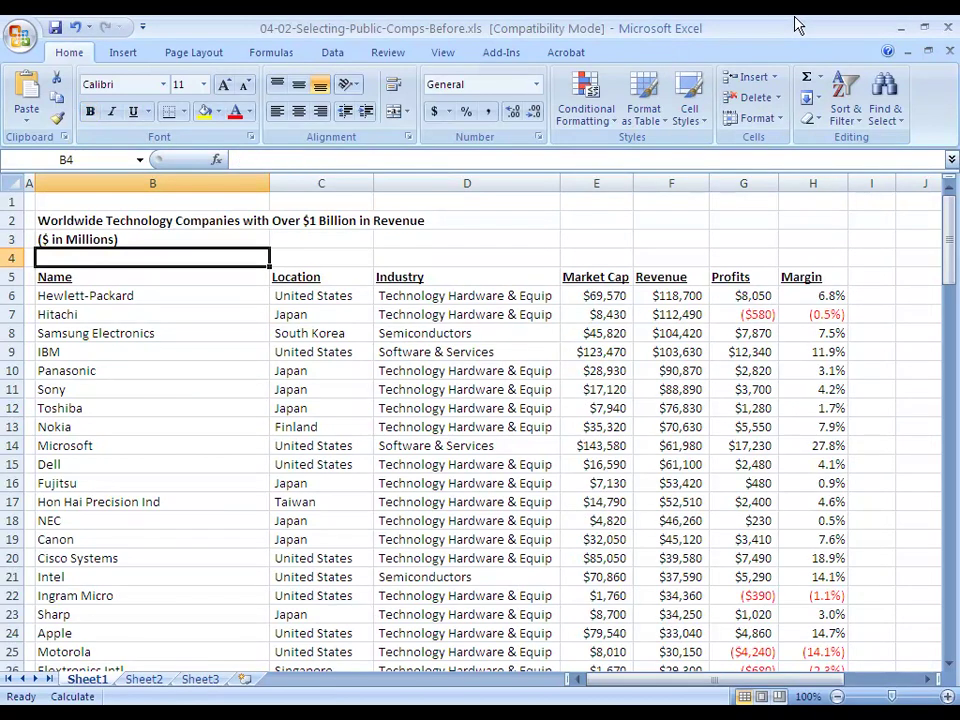
key(Down)
key(Right)
key(Right)
key(Right)
key(Right)
key(Right)
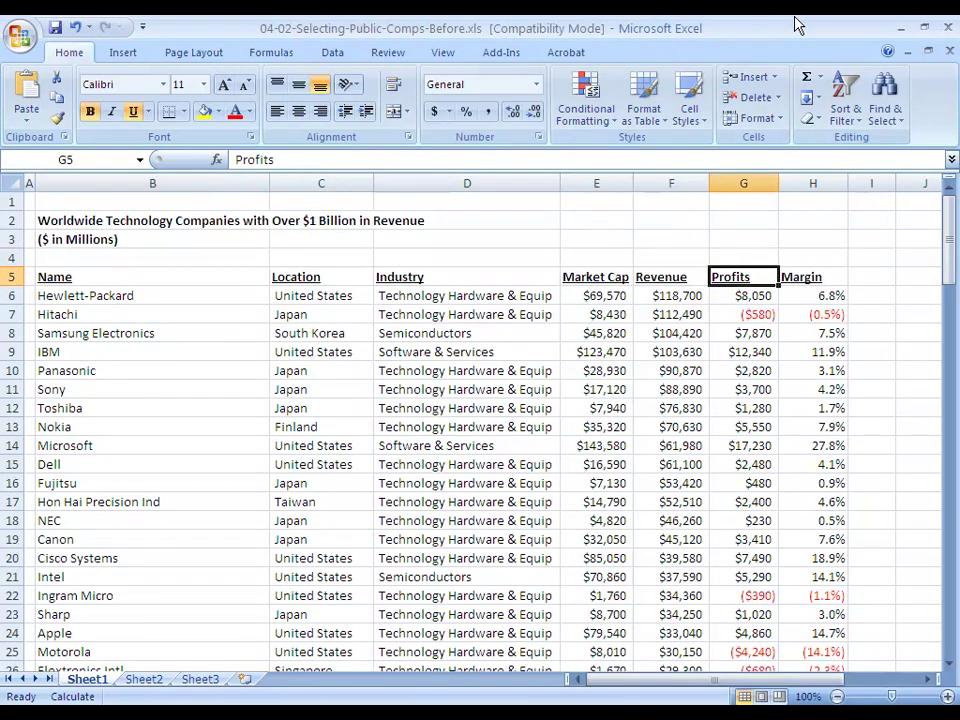
key(Left)
key(Left)
key(ctrl+Tab)
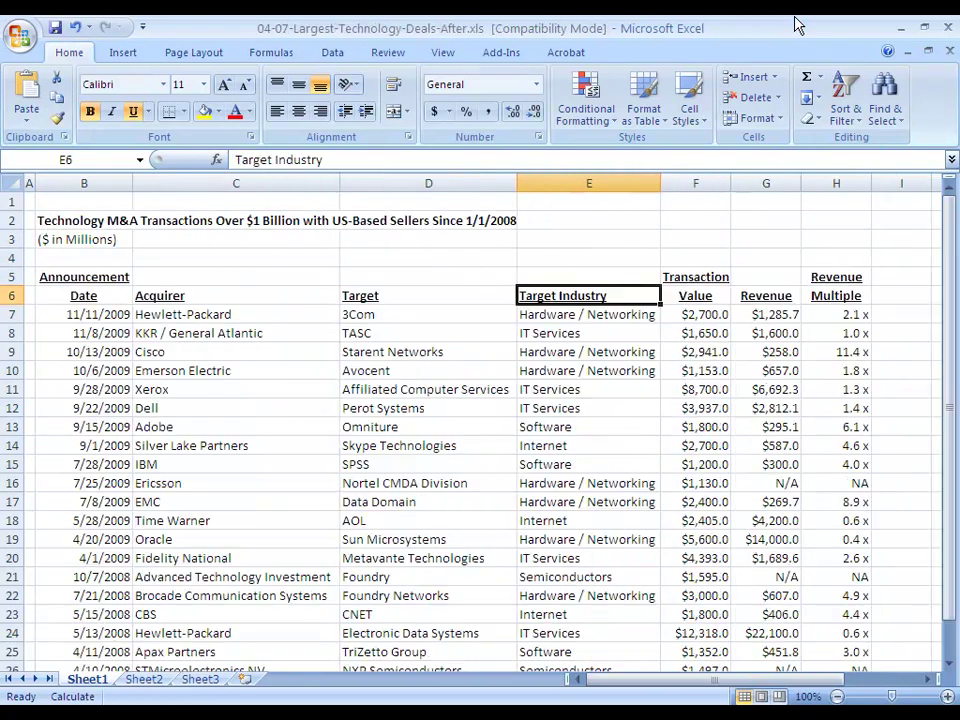
key(Right)
key(Right)
key(Right)
key(Left)
key(Left)
key(Left)
key(Left)
key(Left)
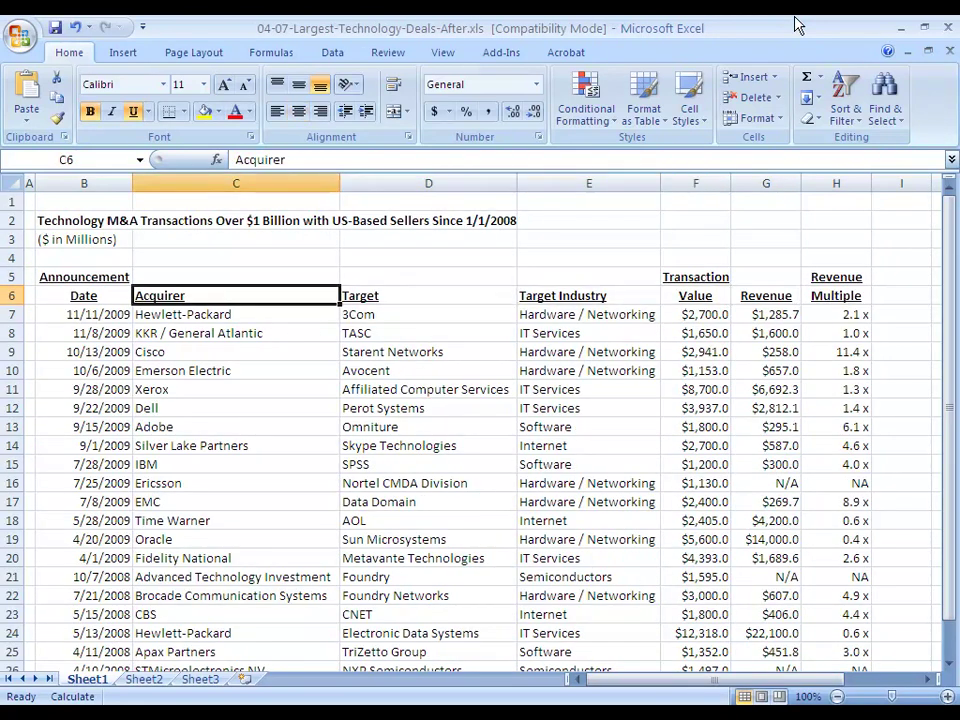
key(Up)
key(Up)
key(Up)
key(Up)
key(Left)
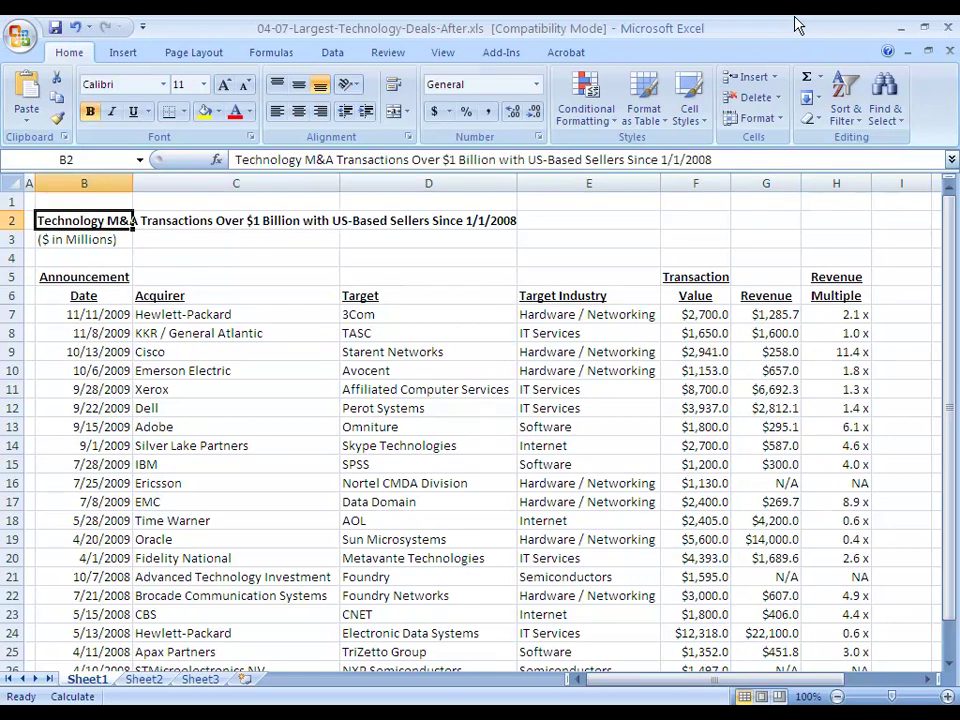
key(Down)
key(Down)
key(Down)
key(Down)
key(Right)
key(ctrl+Right)
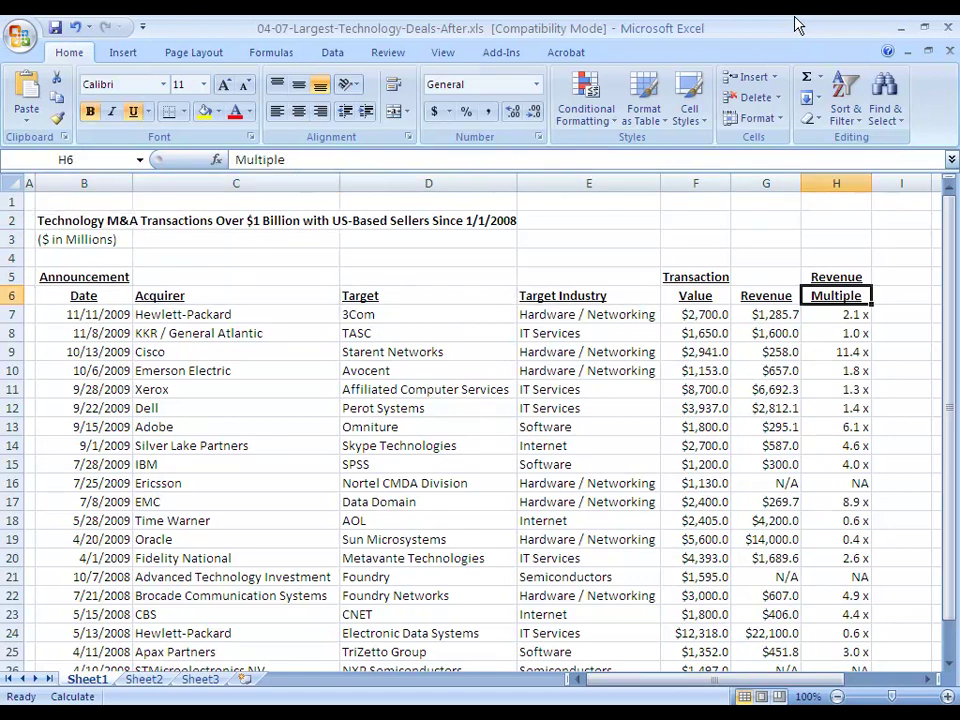
key(Left)
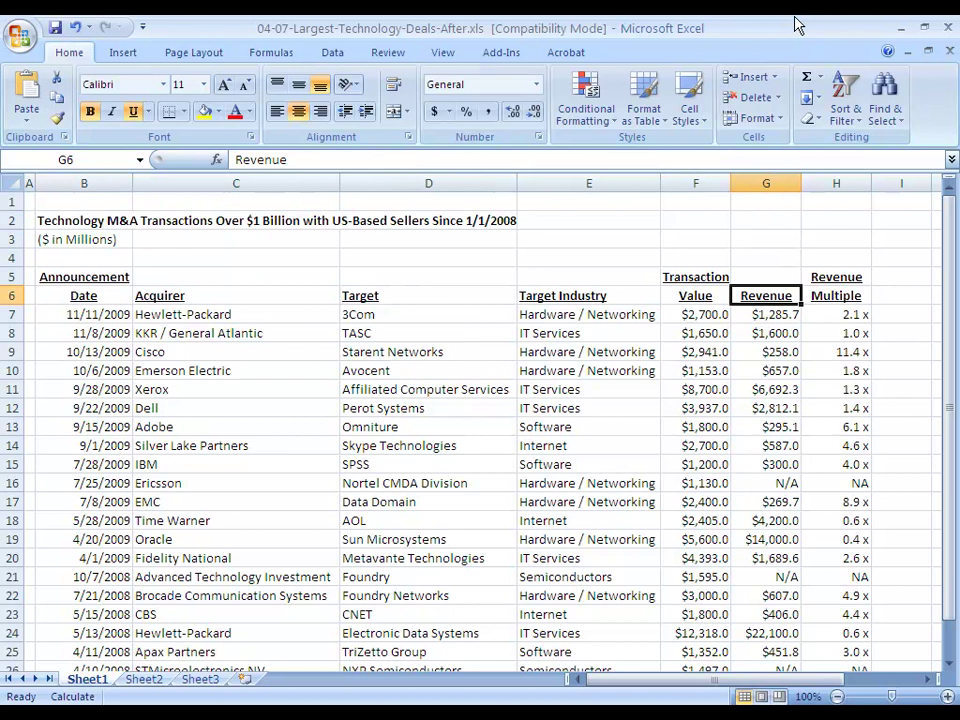
key(Left)
key(Up)
key(Down)
key(Right)
key(Left)
key(Home)
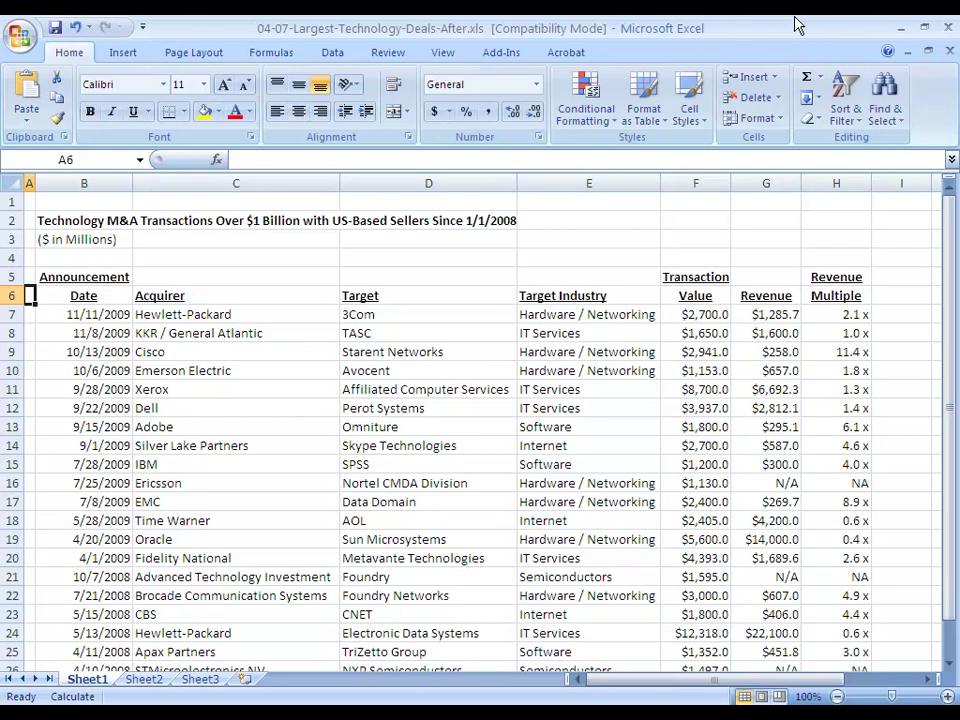
key(Right)
key(Up)
key(ctrl+shift+Down)
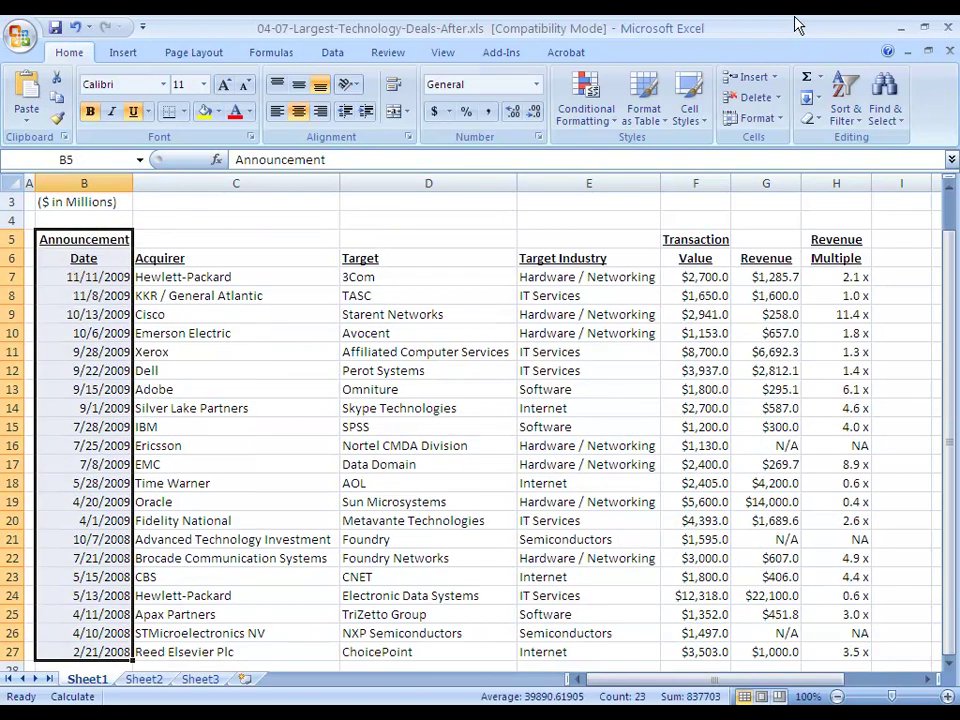
key(Up)
key(Up)
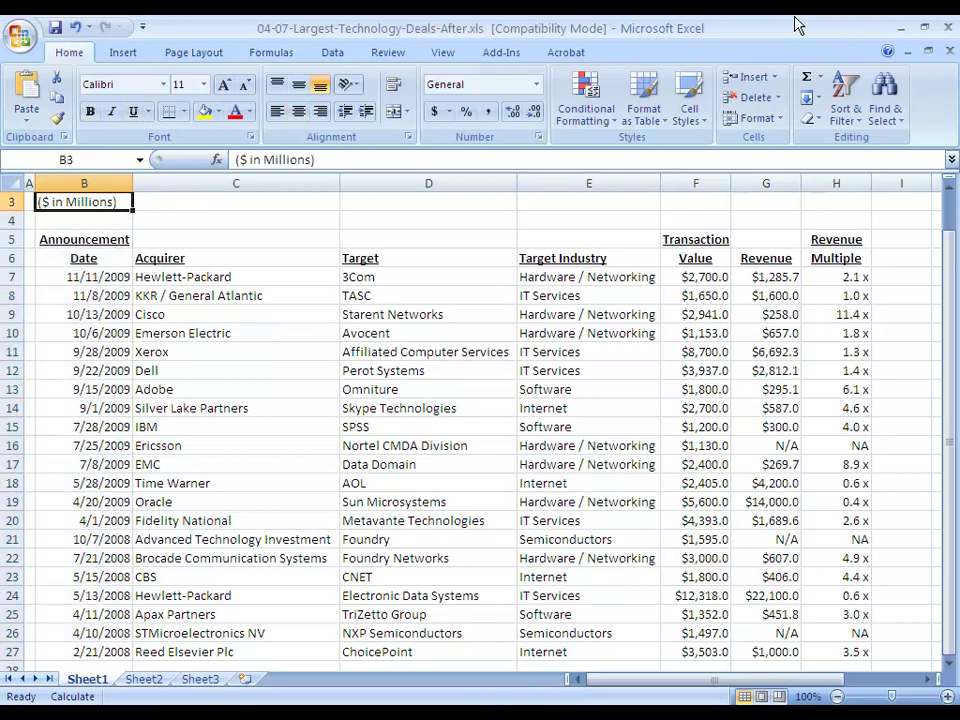
key(Up)
key(Up)
key(Down)
key(Down)
key(Down)
key(Up)
key(Up)
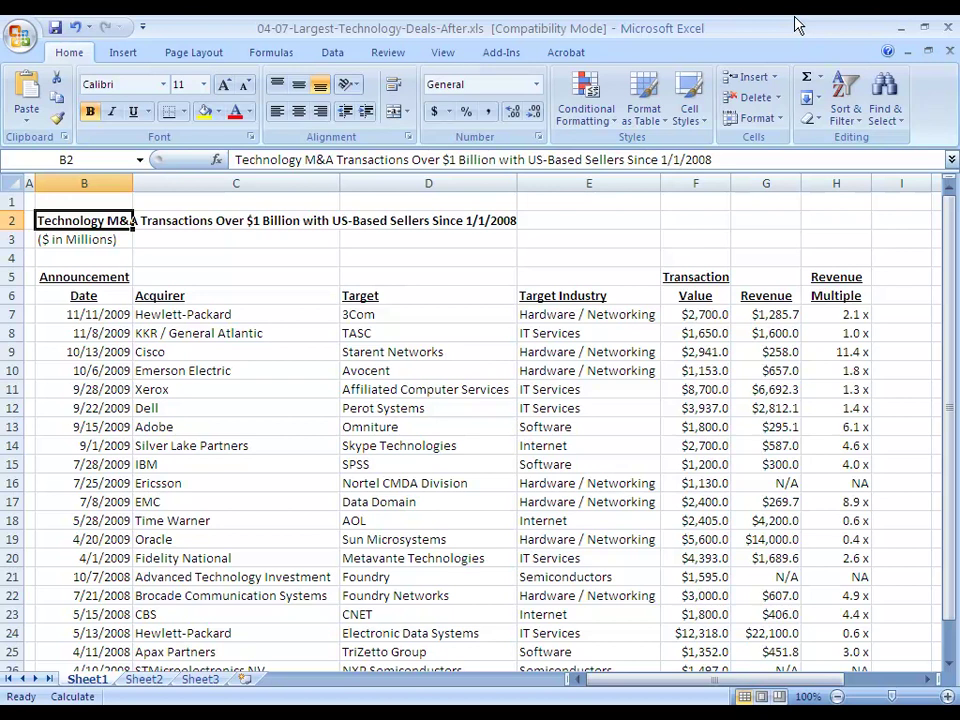
key(Down)
key(Down)
key(Down)
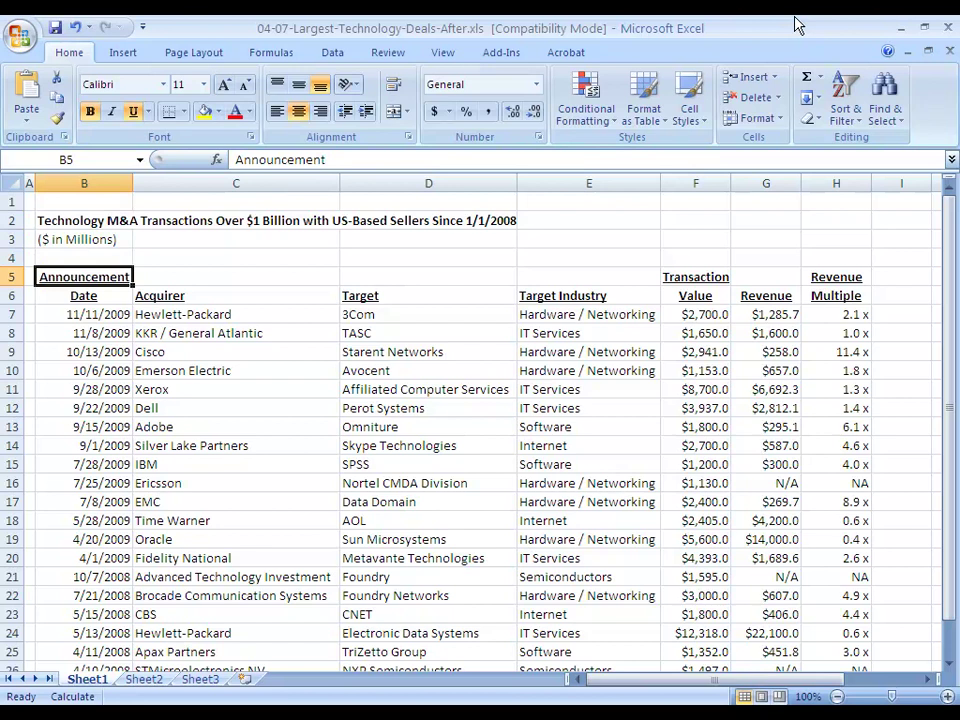
key(Up)
key(Up)
key(Up)
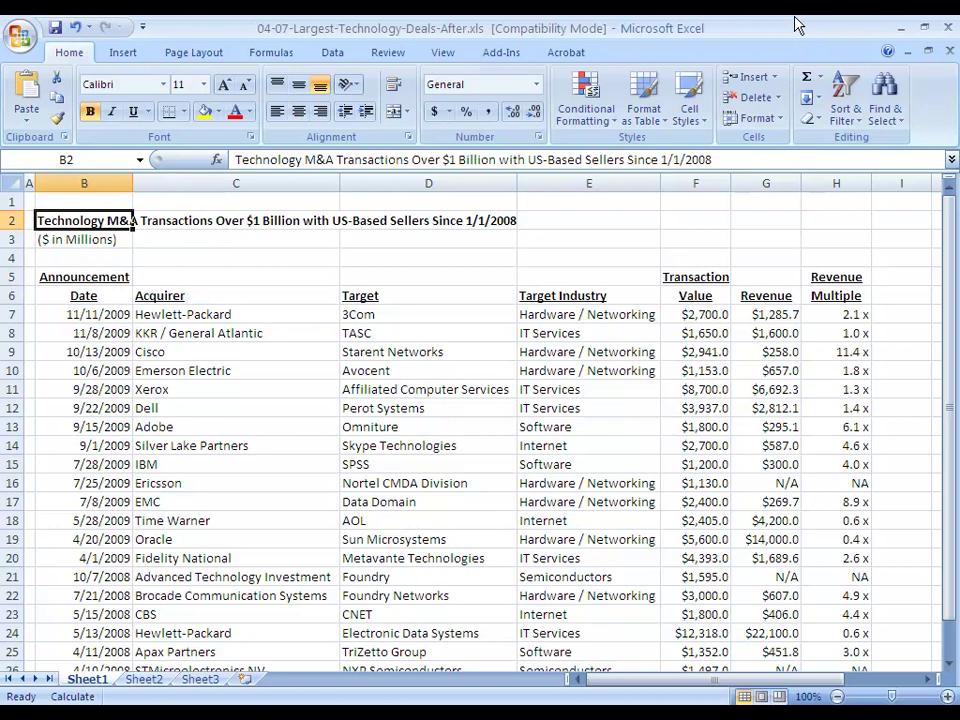
key(F2)
key(ctrl+Left)
key(ctrl+Left)
key(ctrl+Left)
key(ctrl+Left)
key(ctrl+Left)
key(ctrl+Left)
key(ctrl+Left)
key(ctrl+Left)
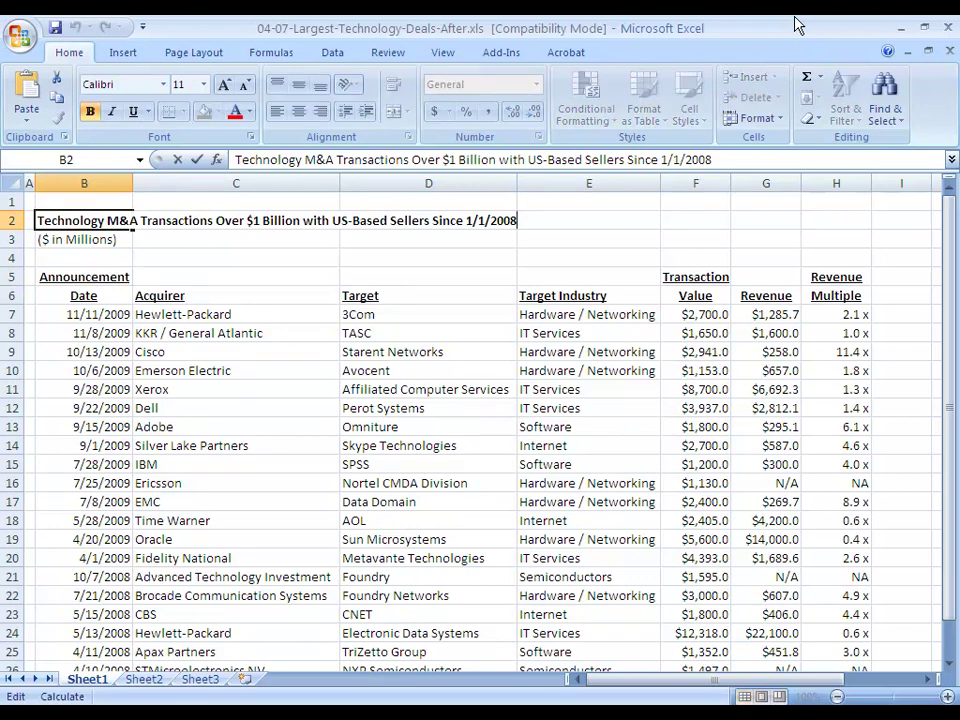
key(ctrl+Left)
key(ctrl+Left)
key(ctrl+Left)
key(ctrl+shift+Left)
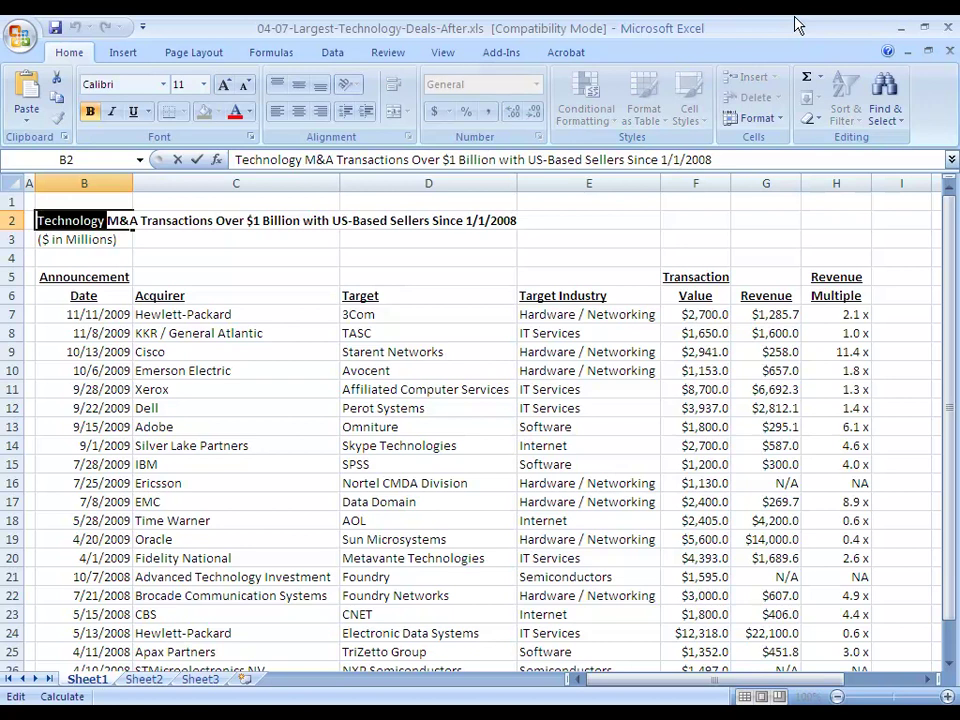
key(Right)
key(ctrl+Right)
key(ctrl+Right)
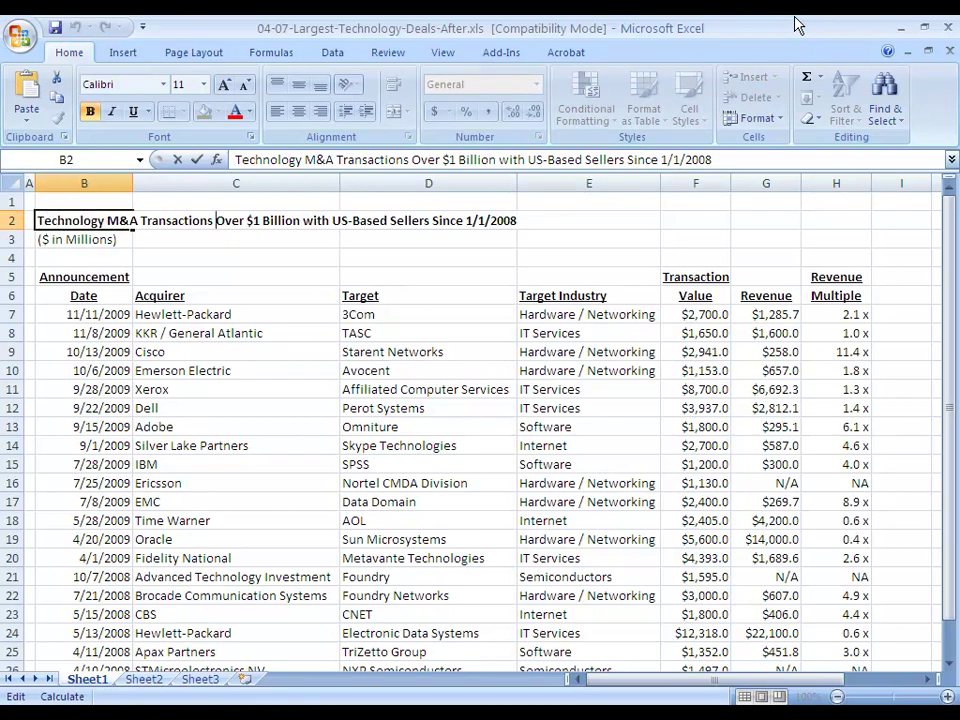
key(ctrl+shift+Right)
key(ctrl+shift+Right)
key(ctrl+shift+Right)
key(shift+Left)
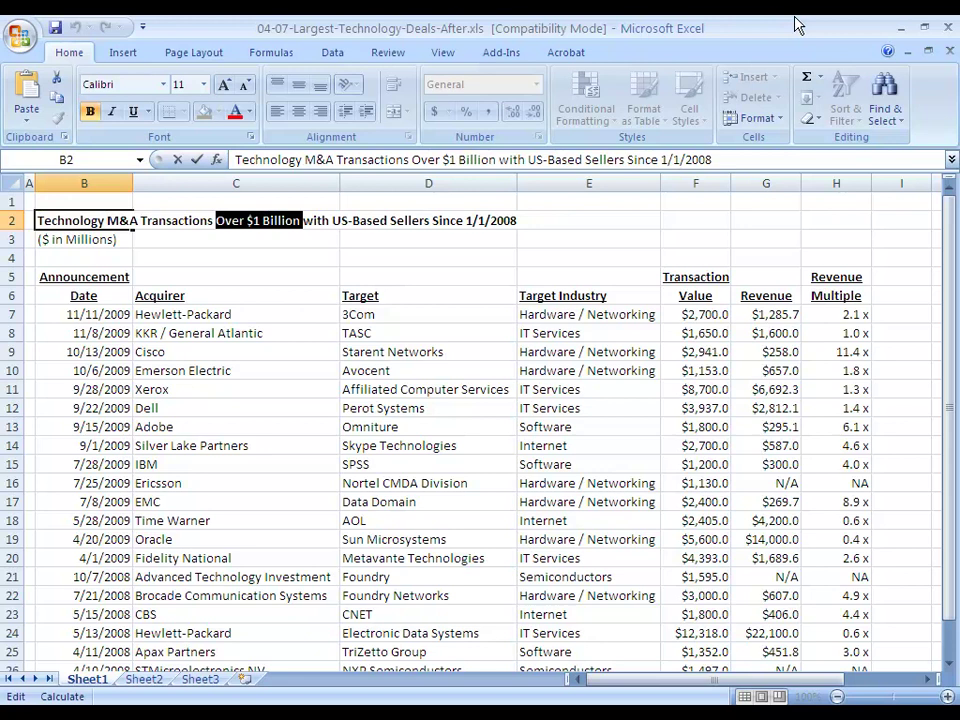
key(ctrl+Right)
key(ctrl+Right)
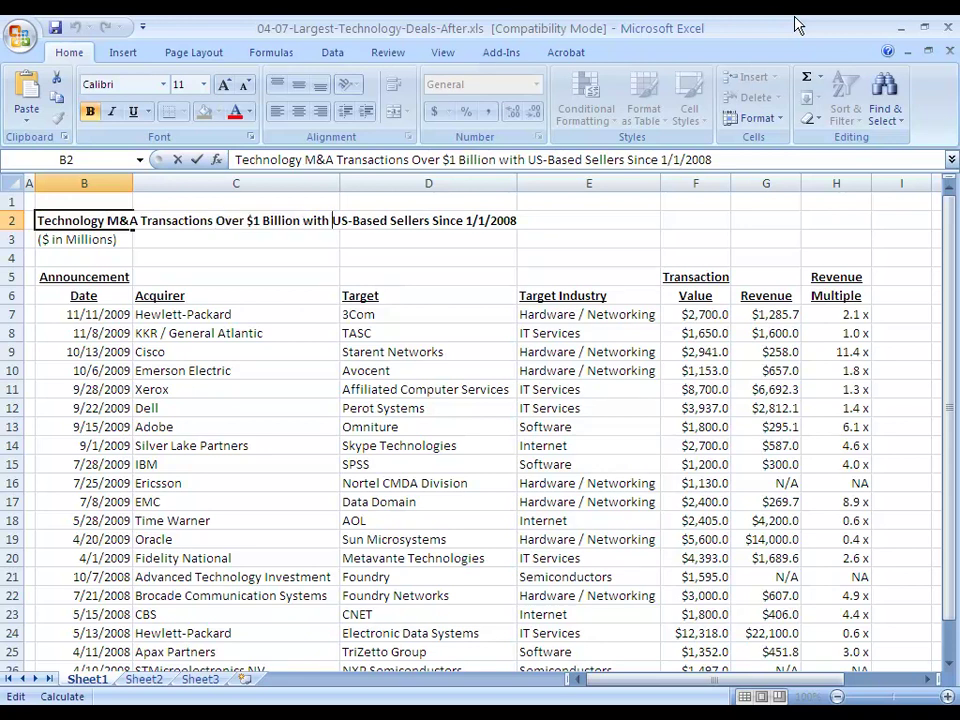
key(ctrl+shift+Right)
key(ctrl+shift+Right)
key(ctrl+shift+Right)
key(shift+Left)
key(ctrl+Right)
key(ctrl+Right)
key(shift+End)
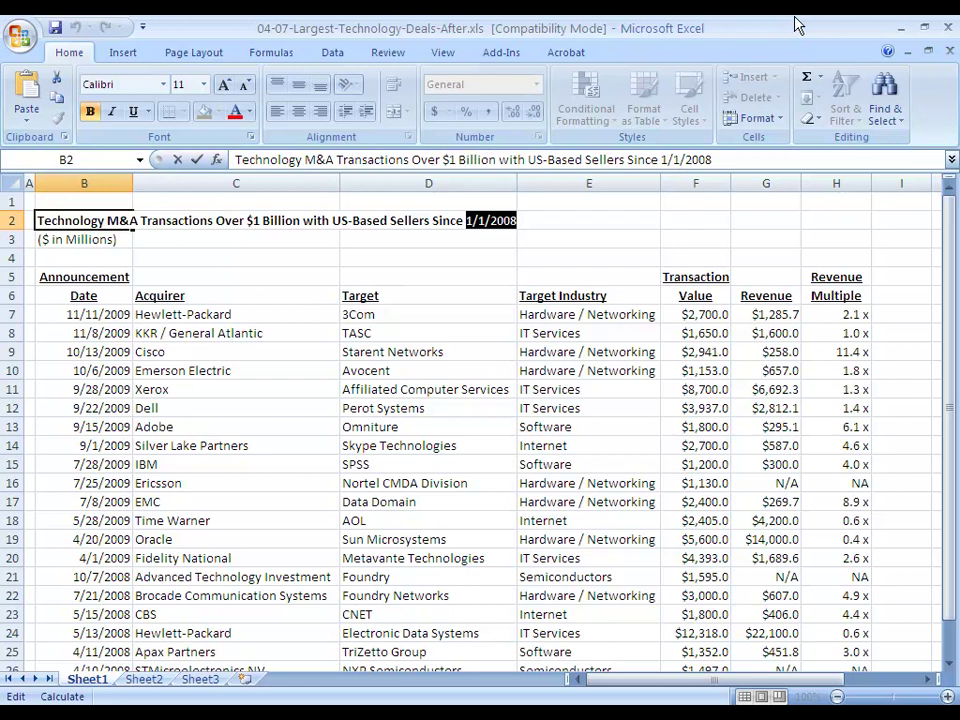
key(Tab)
key(ctrl+Down)
key(Left)
key(Up)
key(Up)
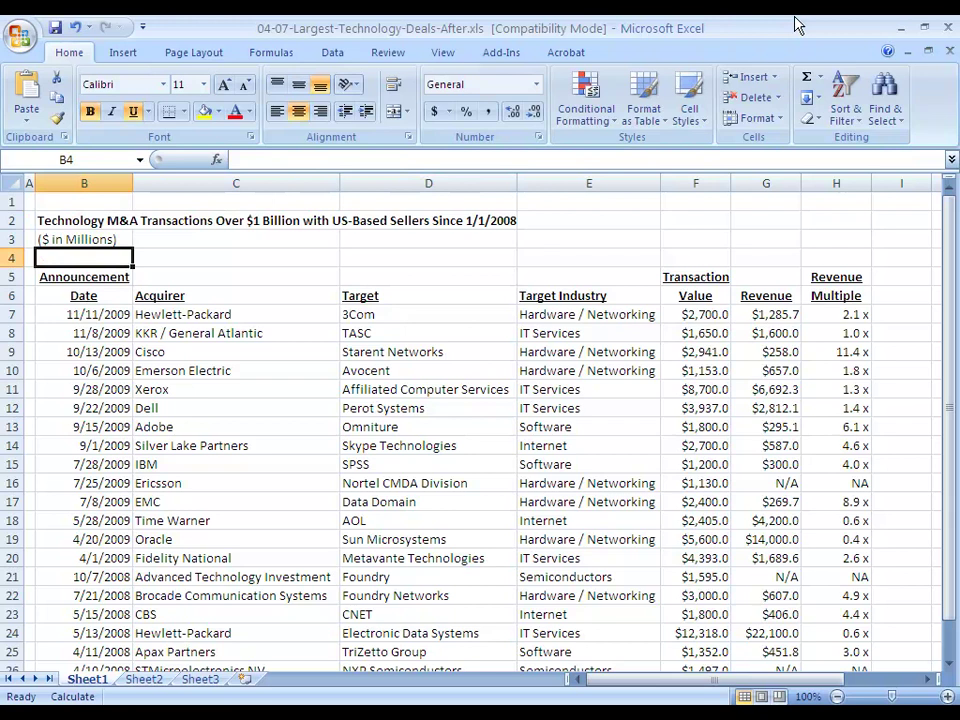
key(Up)
key(Up)
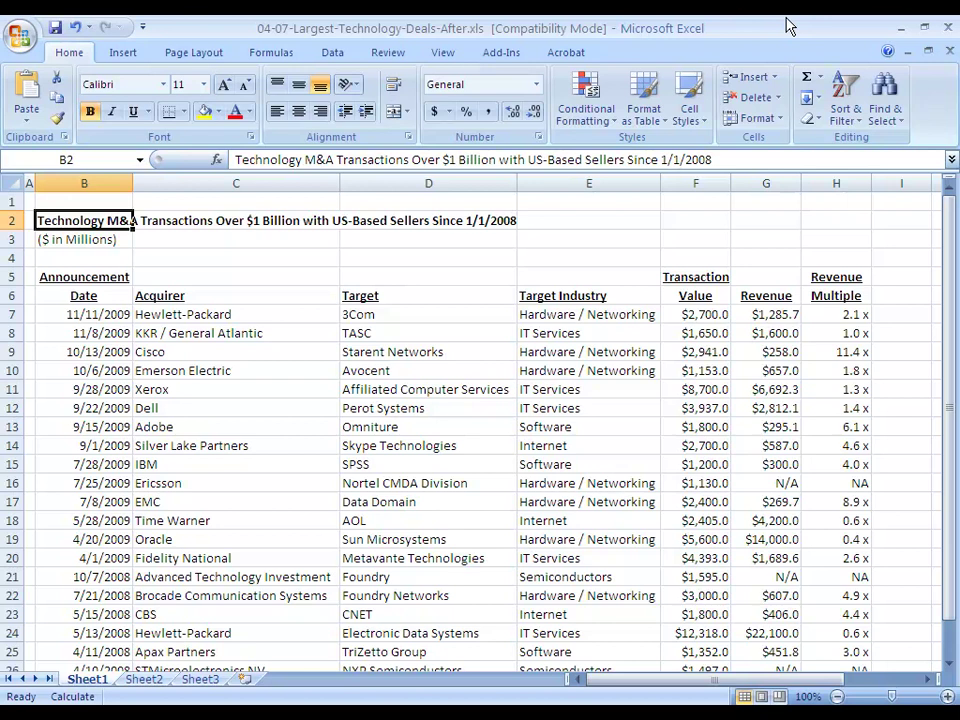
- Switch to the PwC technology M&A report and scroll down to page 10
key(alt+Tab)
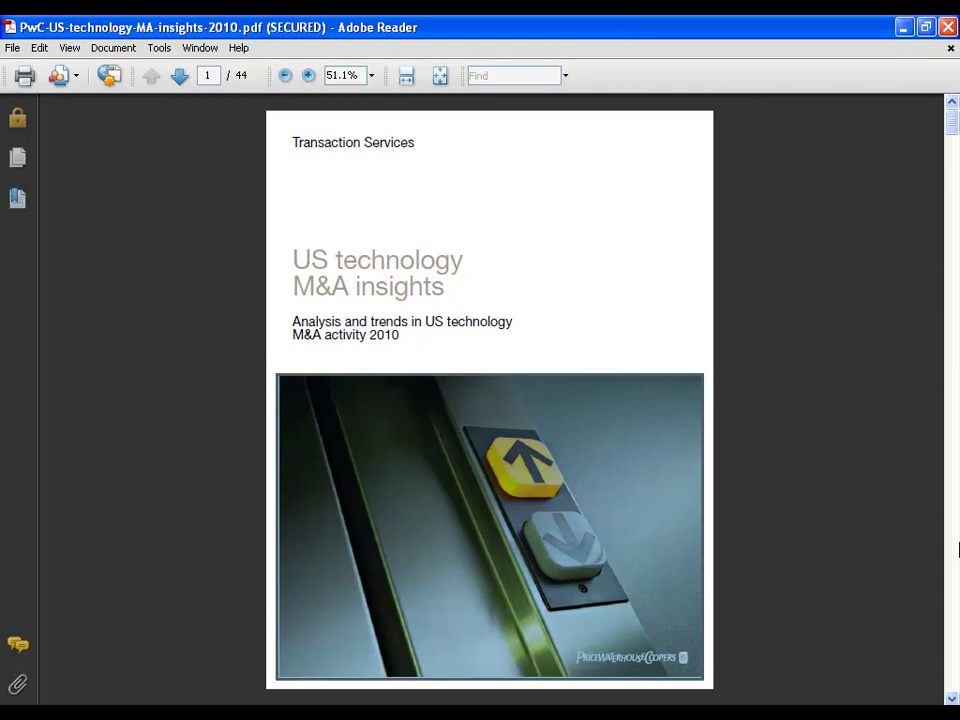
scroll(958, 549, down, 3)
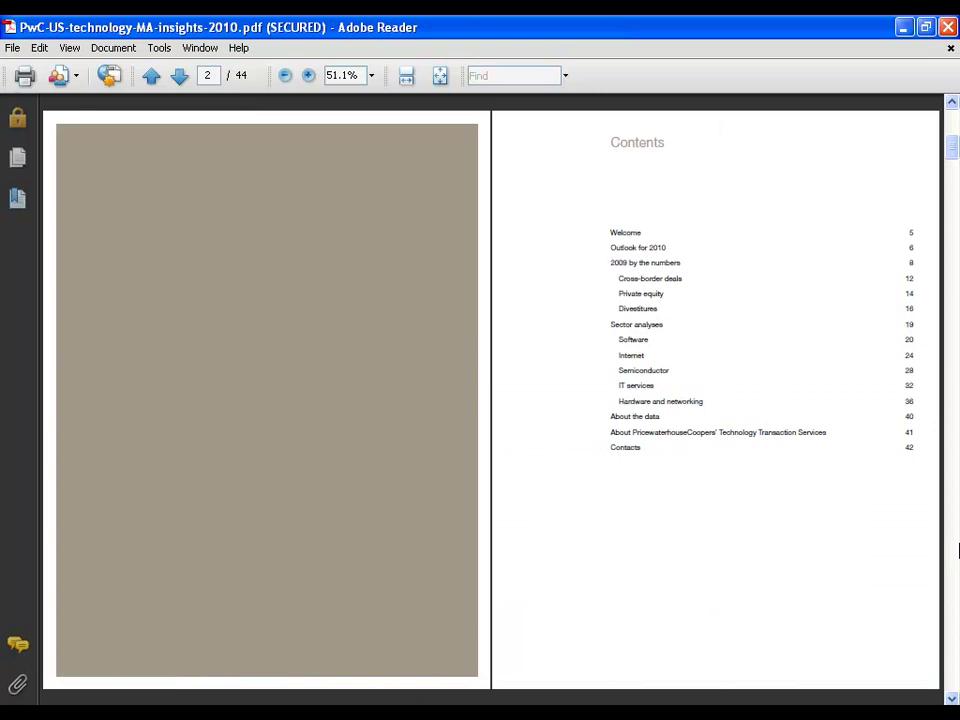
scroll(958, 549, down, 3)
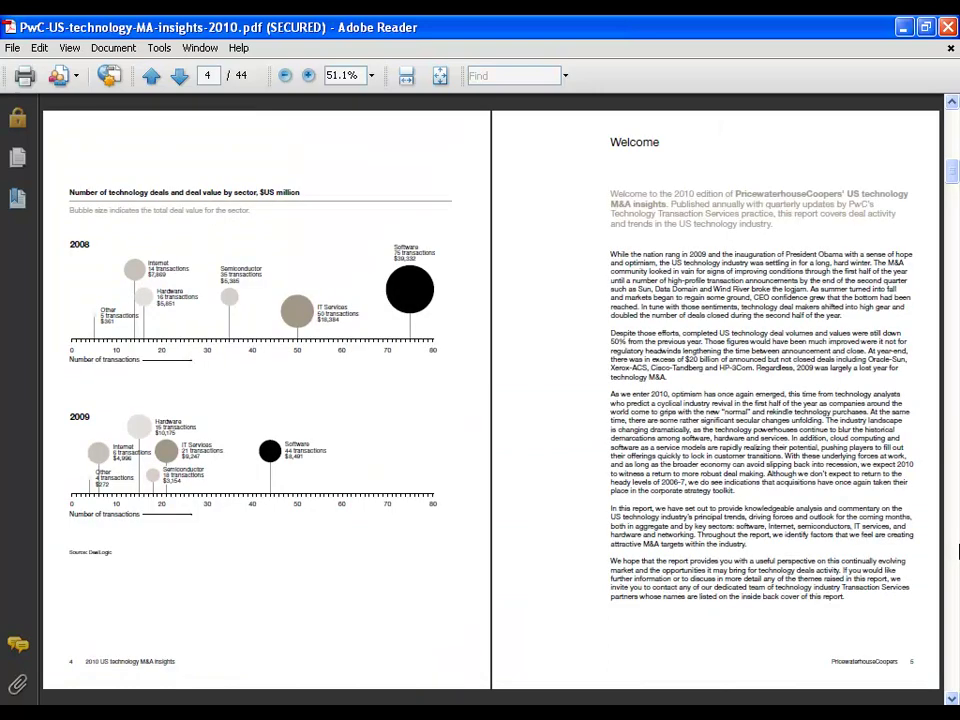
scroll(958, 549, down, 6)
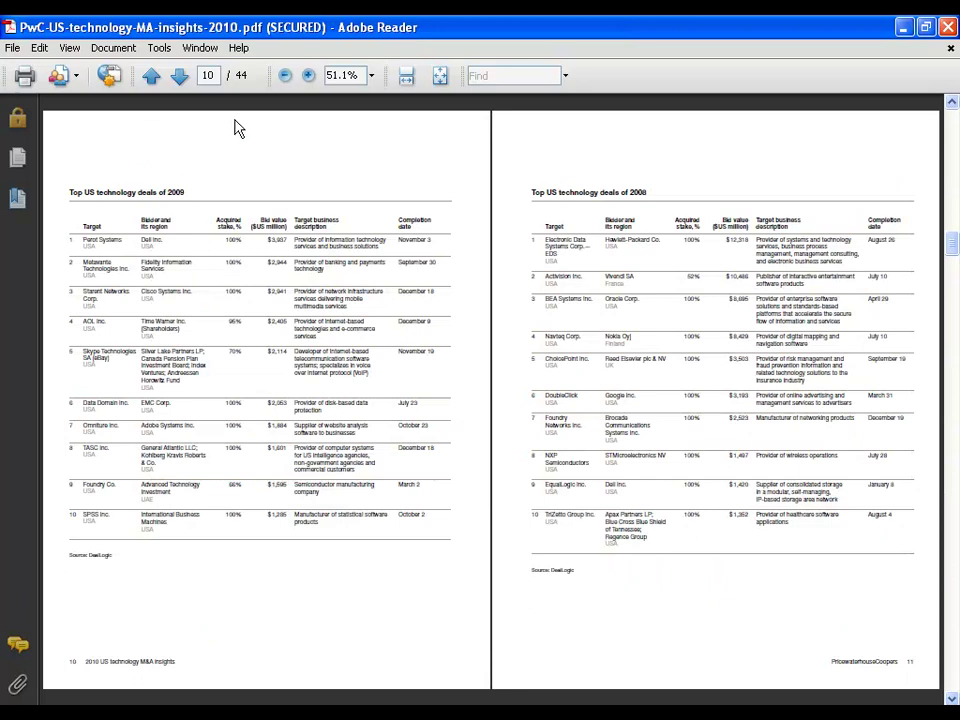
- Zoom the report to 100%, highlight the Bidder header, and scroll down the 2009 deals table
click(309, 76)
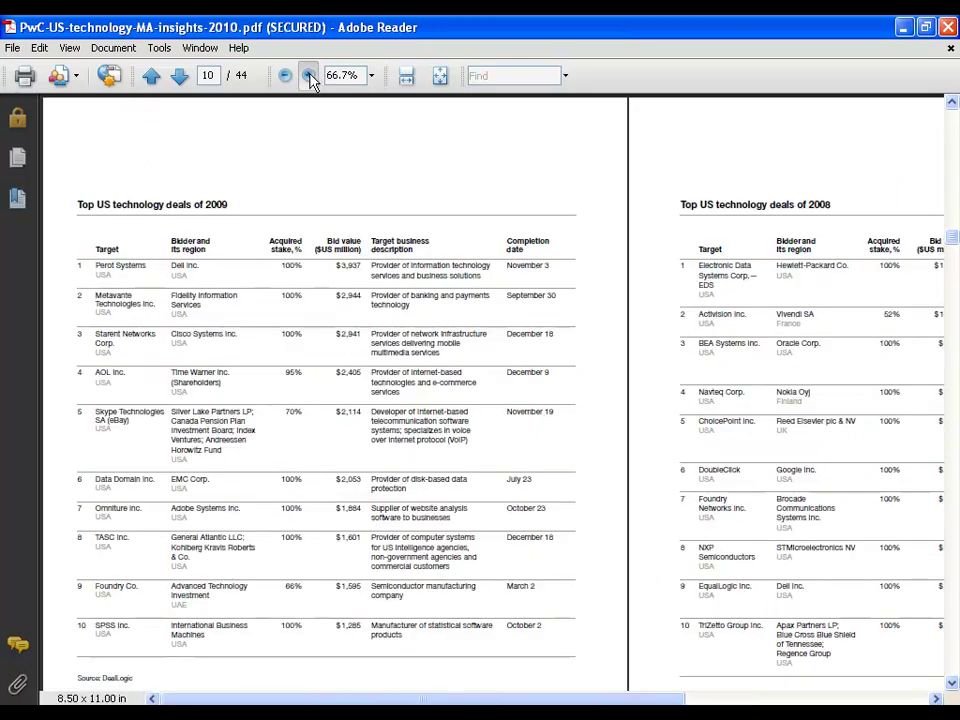
click(309, 76)
click(309, 76)
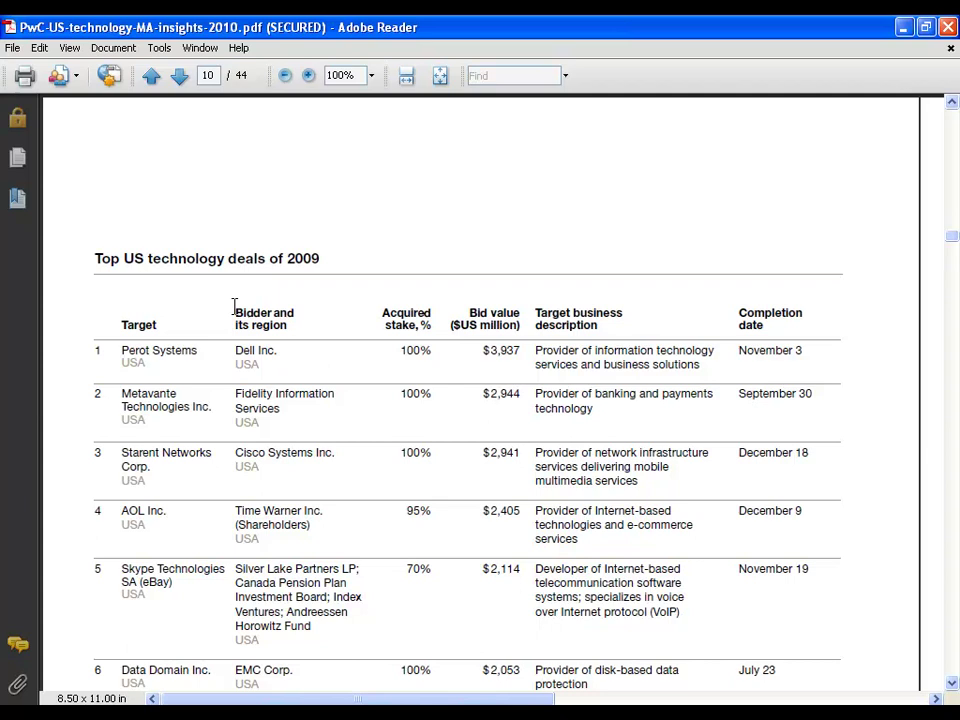
drag(234, 305, 289, 327)
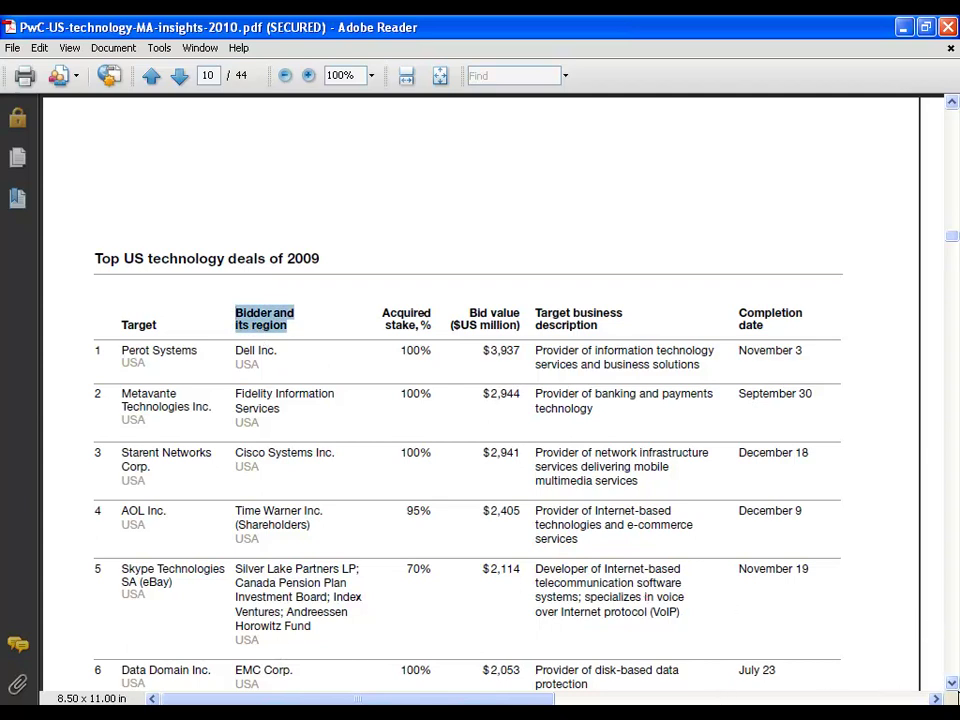
scroll(952, 590, down, 10)
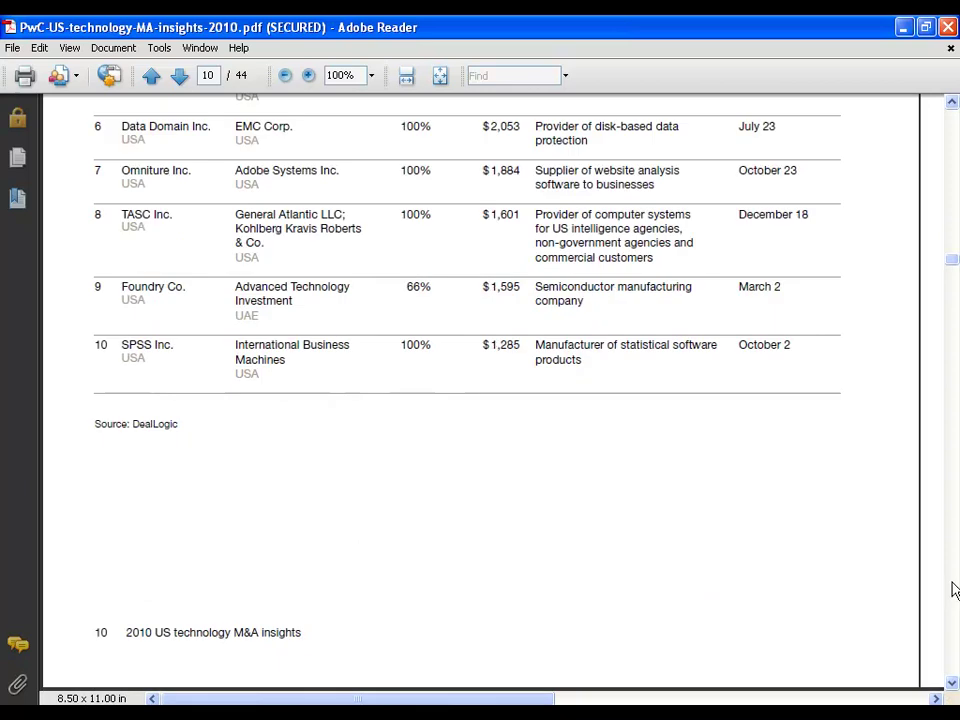
- Page through the 2008 deals and Top 5 cross-border deals tables, zooming out to 75%
click(710, 701)
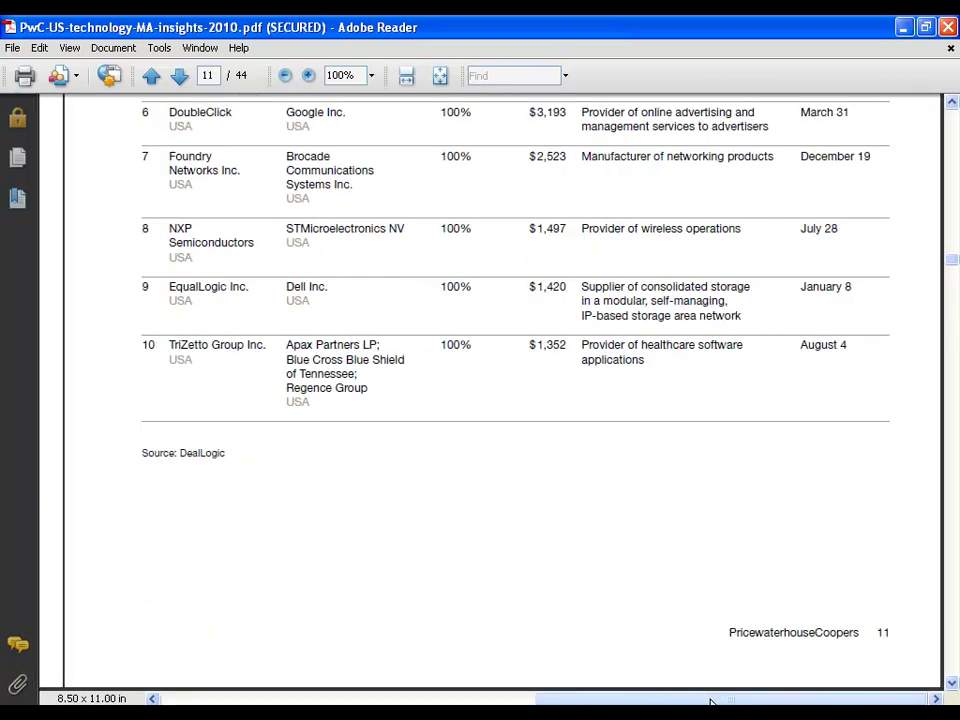
click(956, 520)
click(958, 527)
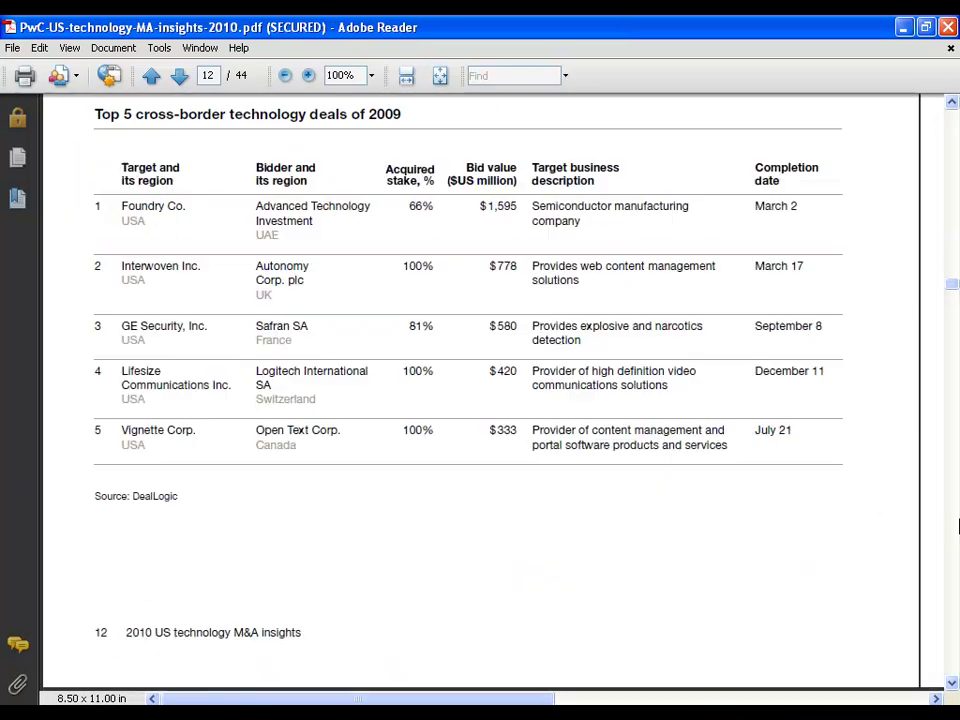
click(285, 76)
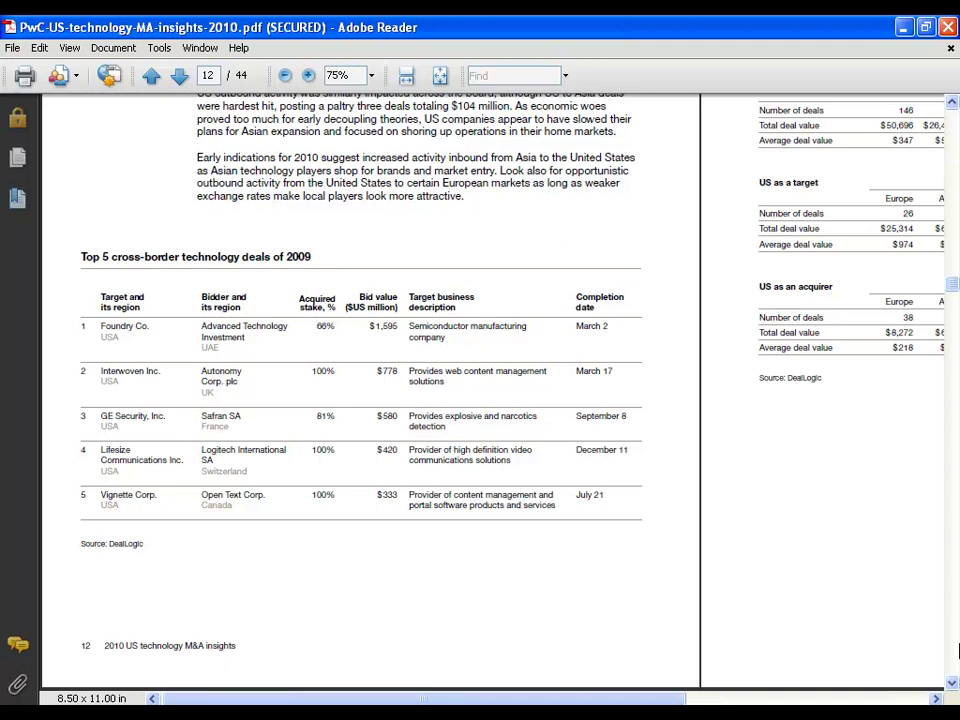
- Scroll through the private equity tables to the page-20 software breakdown, then return to Excel
scroll(957, 660, down, 5)
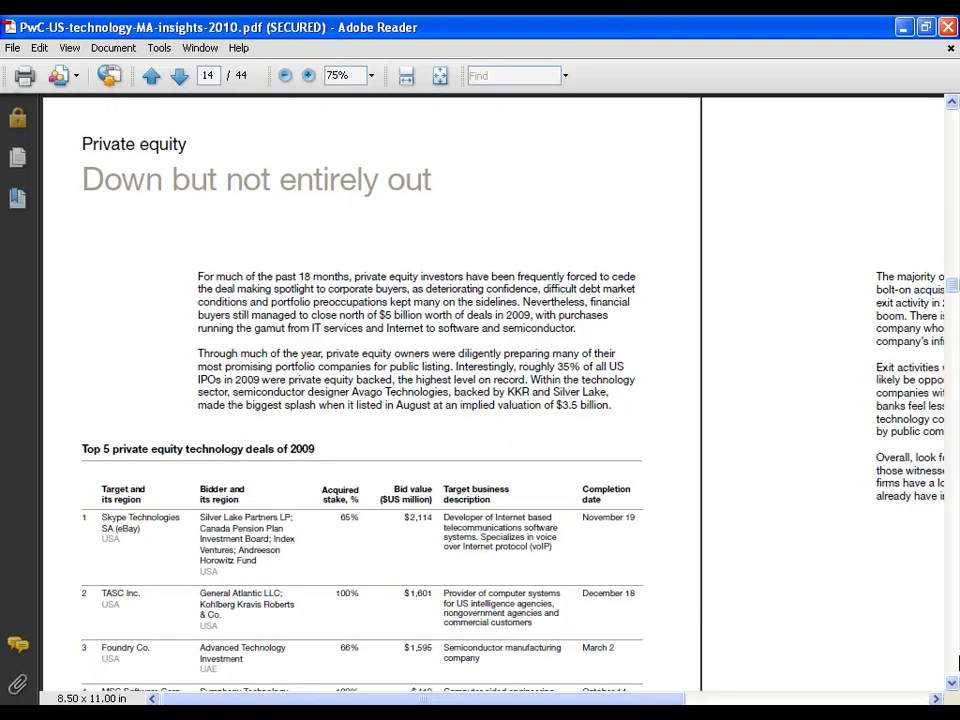
scroll(957, 663, down, 3)
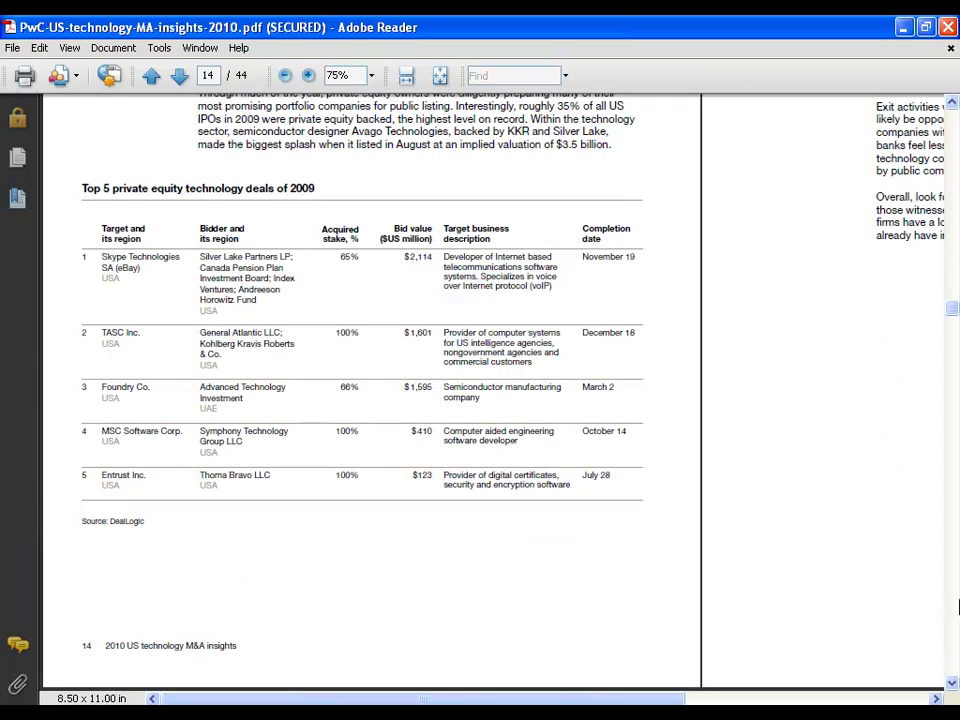
scroll(955, 610, down, 3)
scroll(957, 605, down, 10)
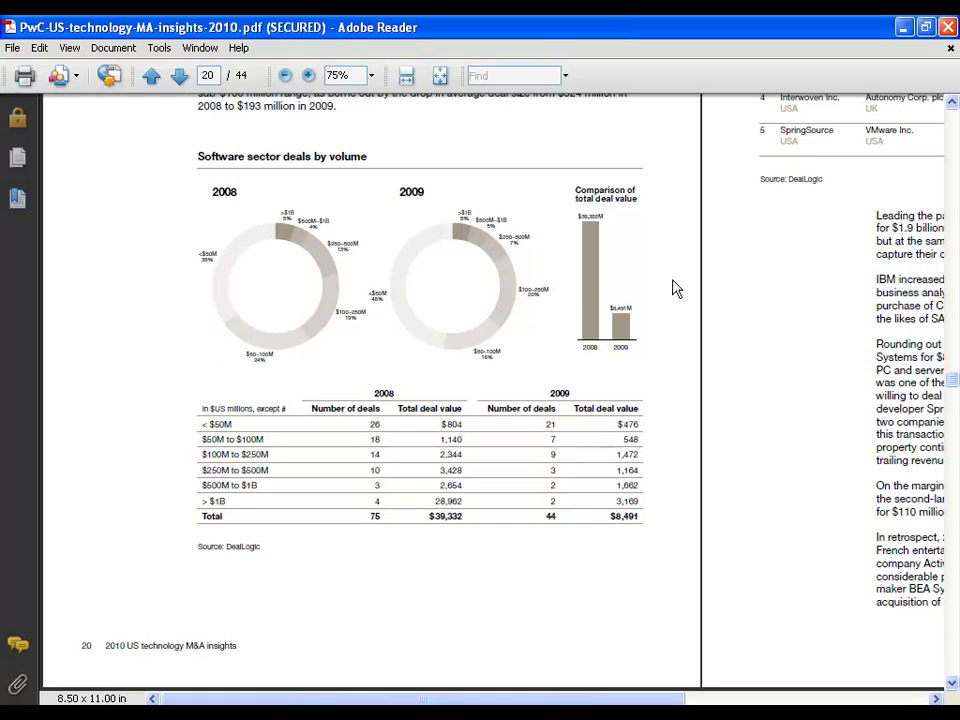
key(alt+Tab)
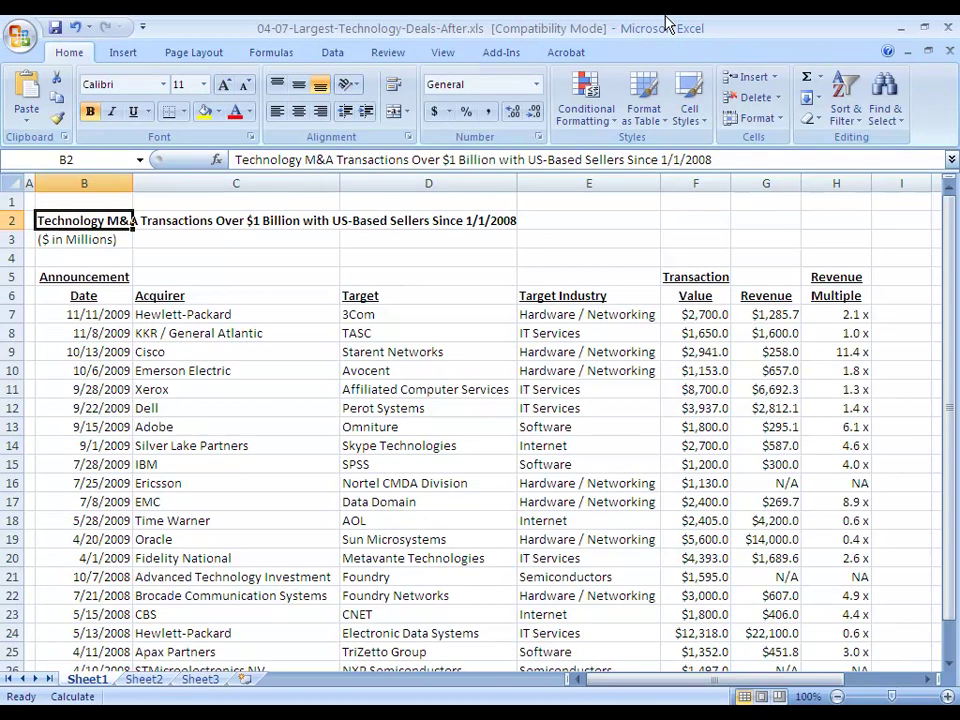
- Select whole rows 6 through 27 of the deal table and open Data > Sort with Alt, D, S
key(Down)
key(Down)
key(Down)
key(Down)
key(Down)
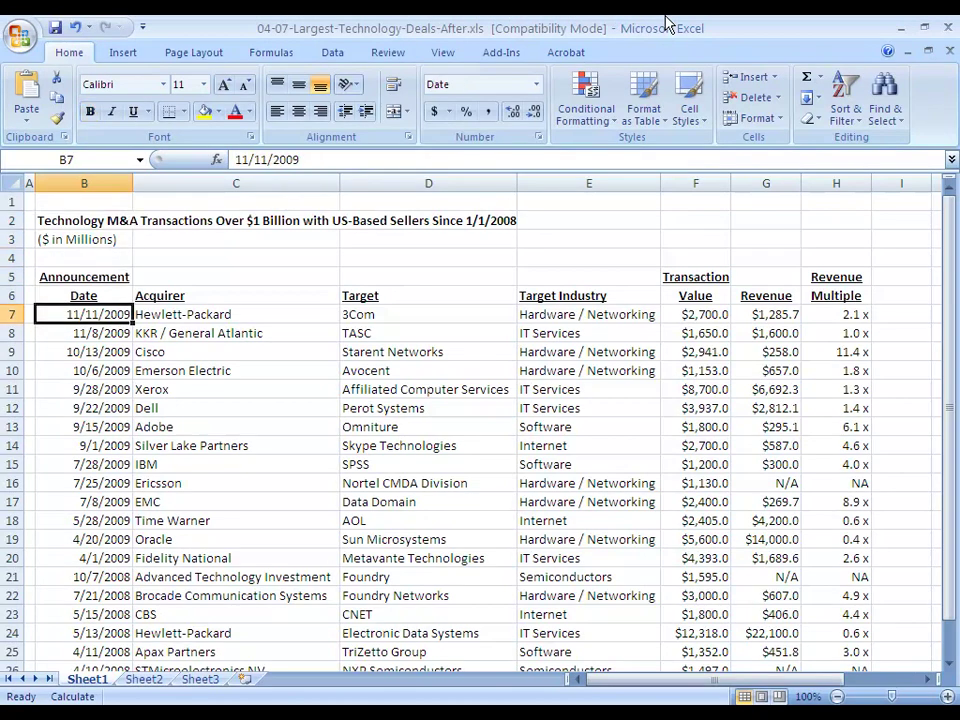
key(ctrl+shift+Right)
key(ctrl+shift+Down)
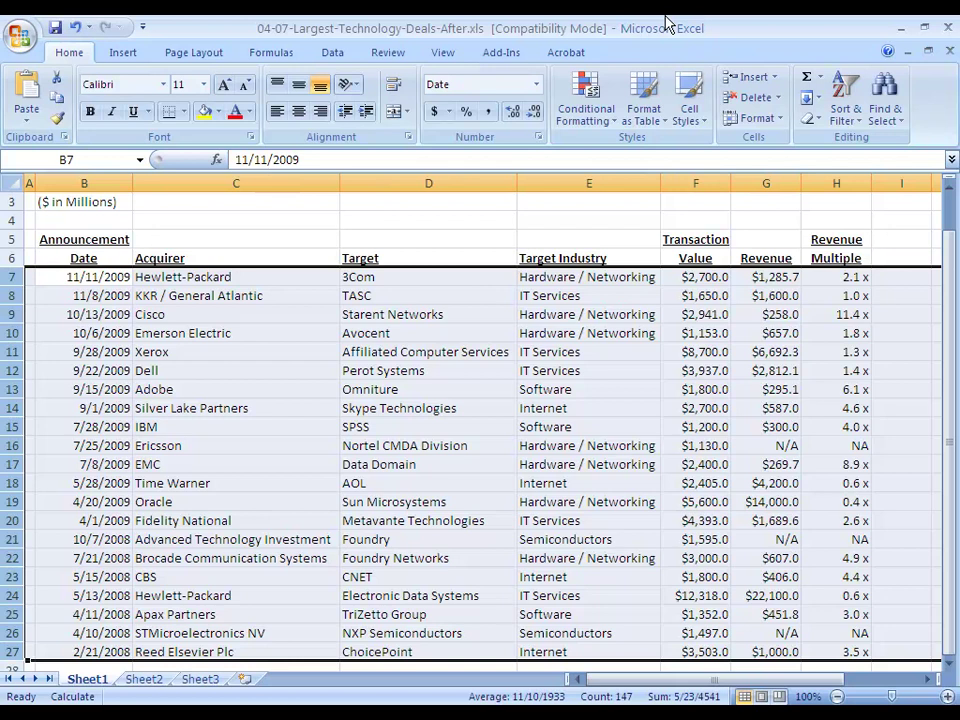
key(Up)
key(Up)
key(Up)
key(Up)
key(Up)
key(Up)
key(Down)
key(Down)
key(Down)
key(Down)
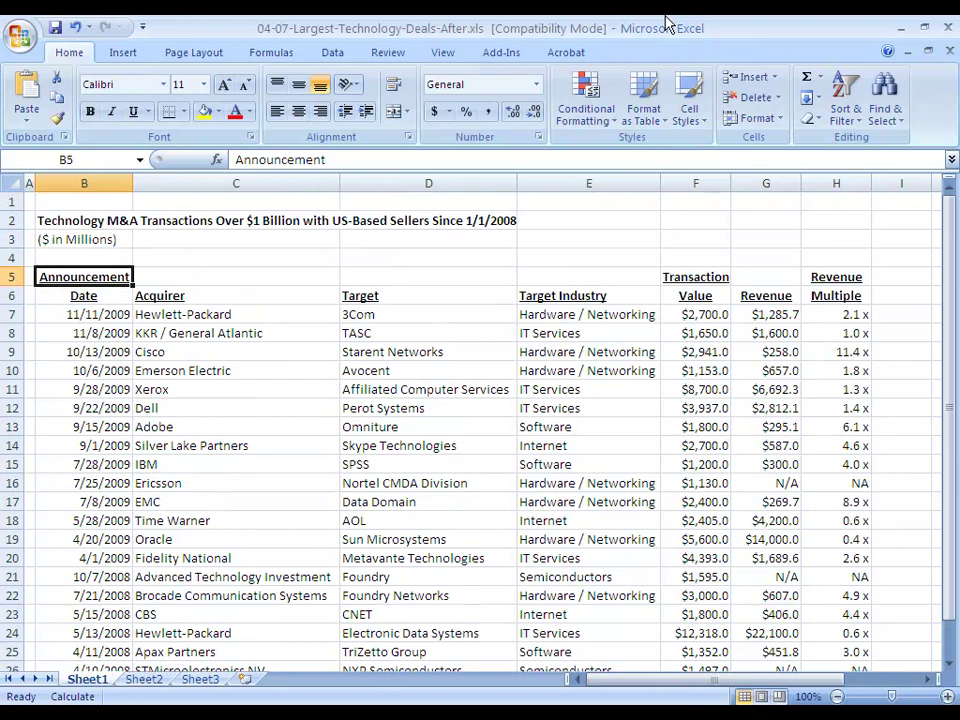
key(Down)
key(shift+space)
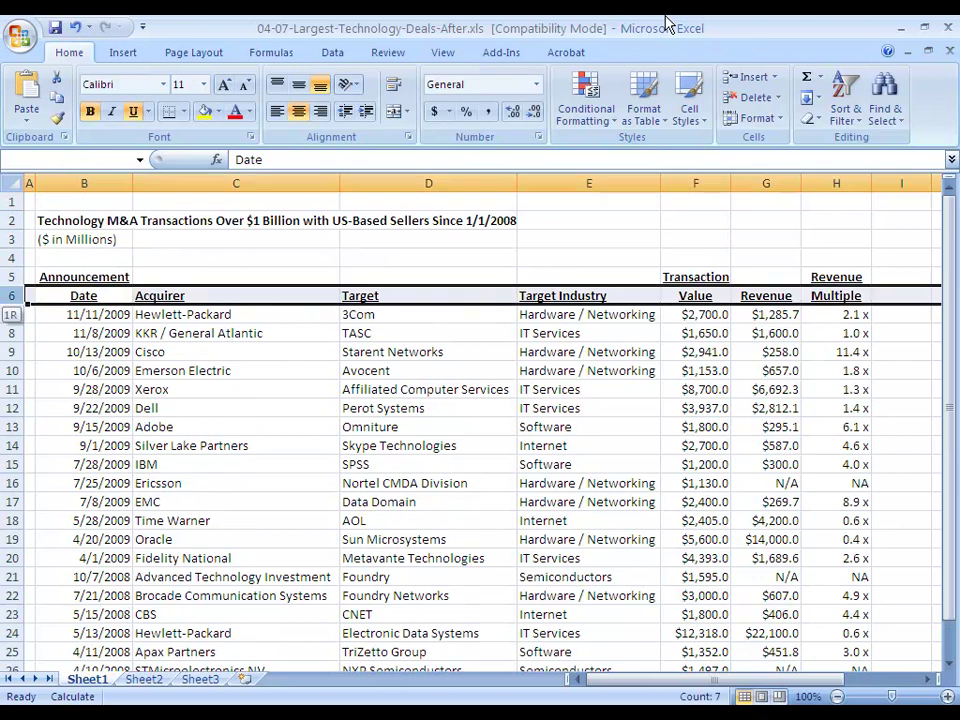
key(ctrl+shift+Down)
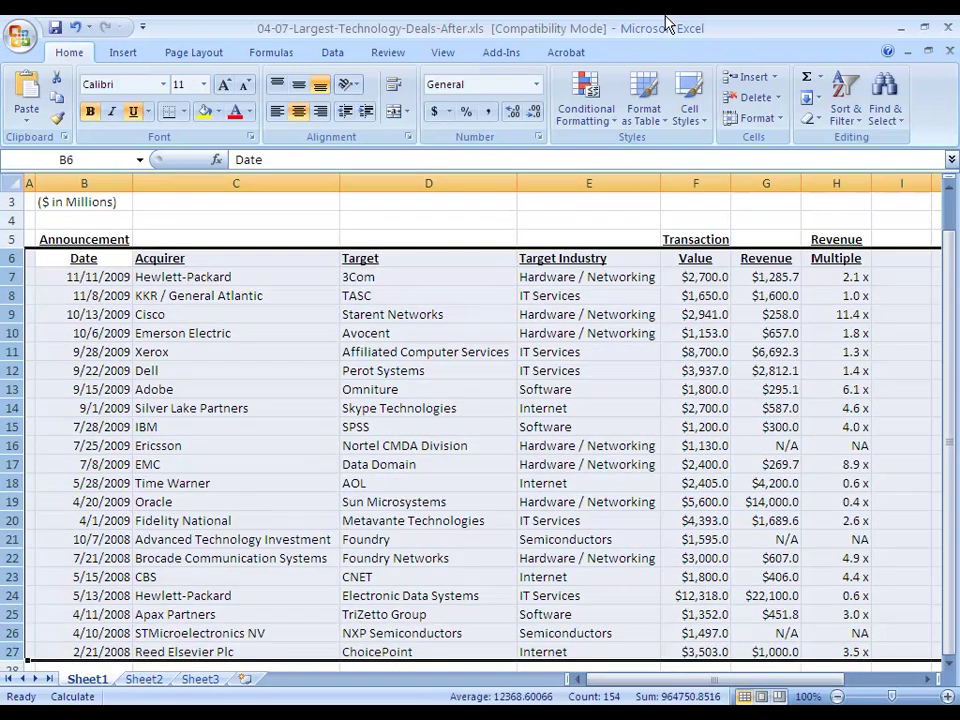
key(alt+d)
key(s)
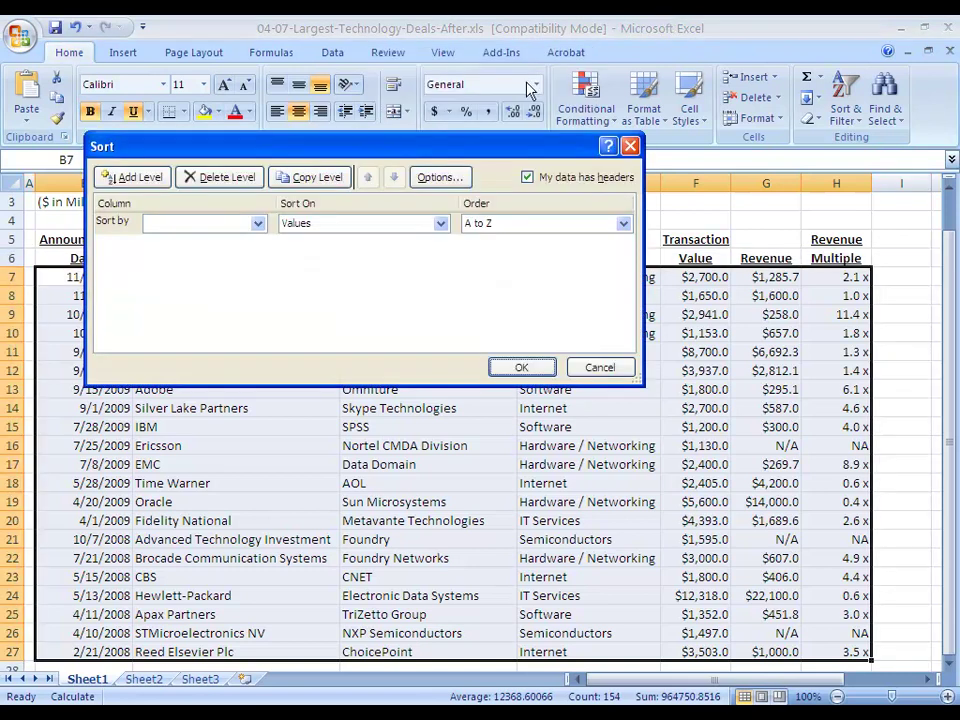
- Sort the deal rows by the Target Industry column
click(190, 224)
click(192, 288)
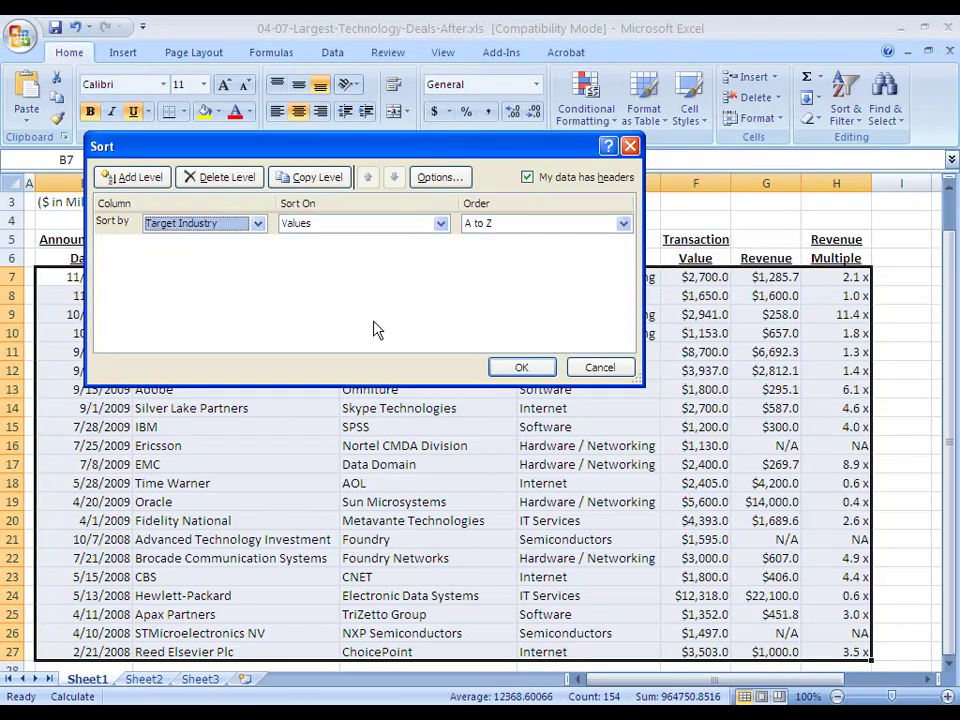
click(507, 372)
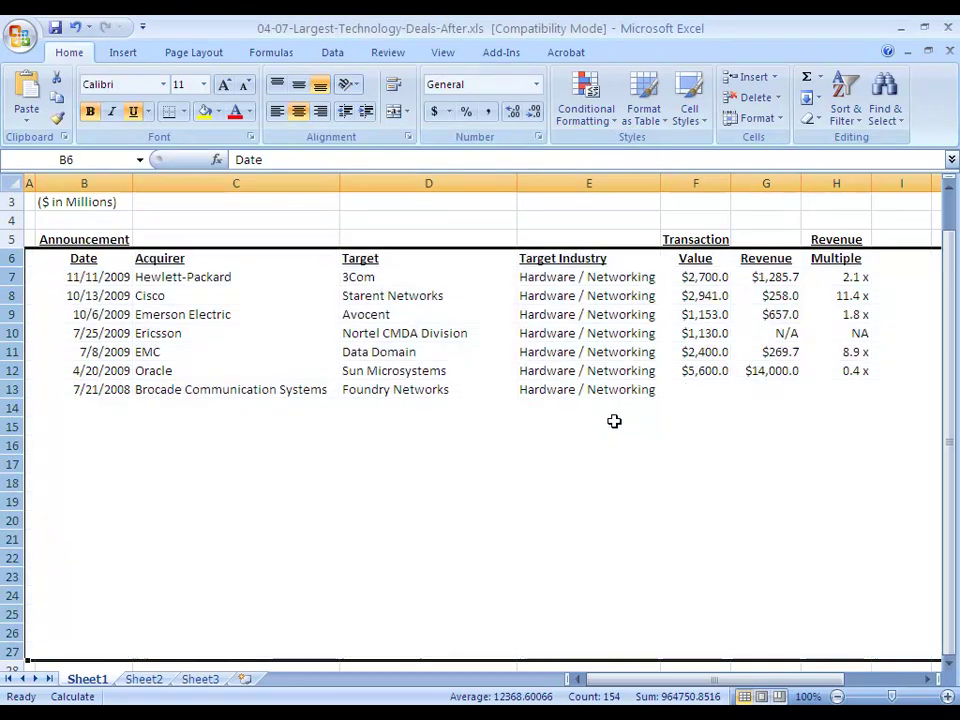
- Select the Internet and IT Services deal rows 14–22 and start the Alt, E delete command
click(615, 424)
key(Up)
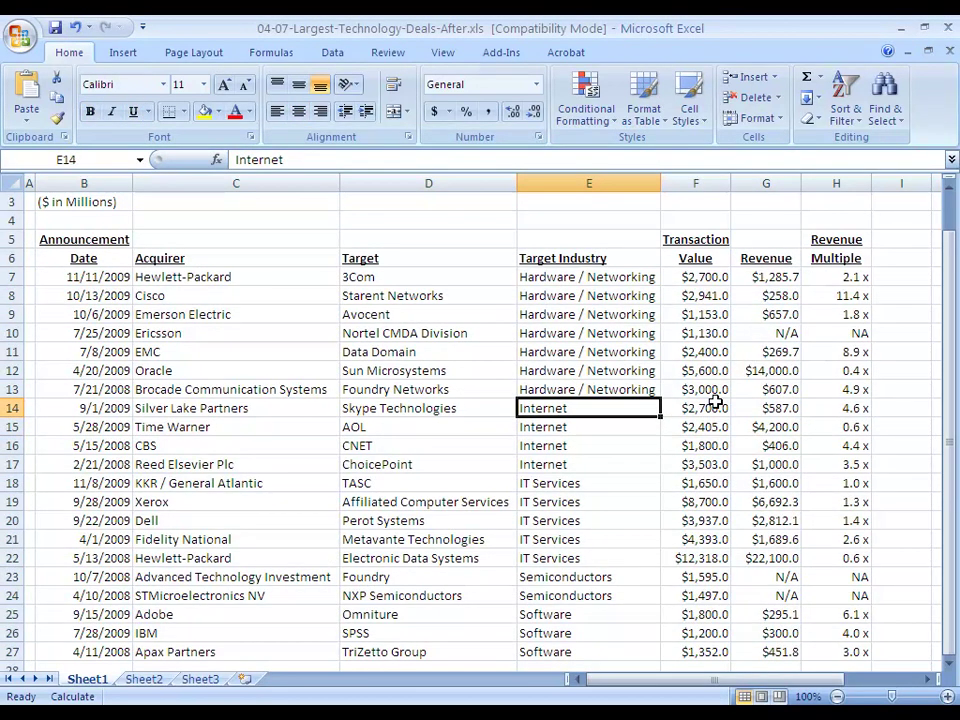
key(shift+space)
key(shift+Down)
key(shift+Down)
key(shift+Down)
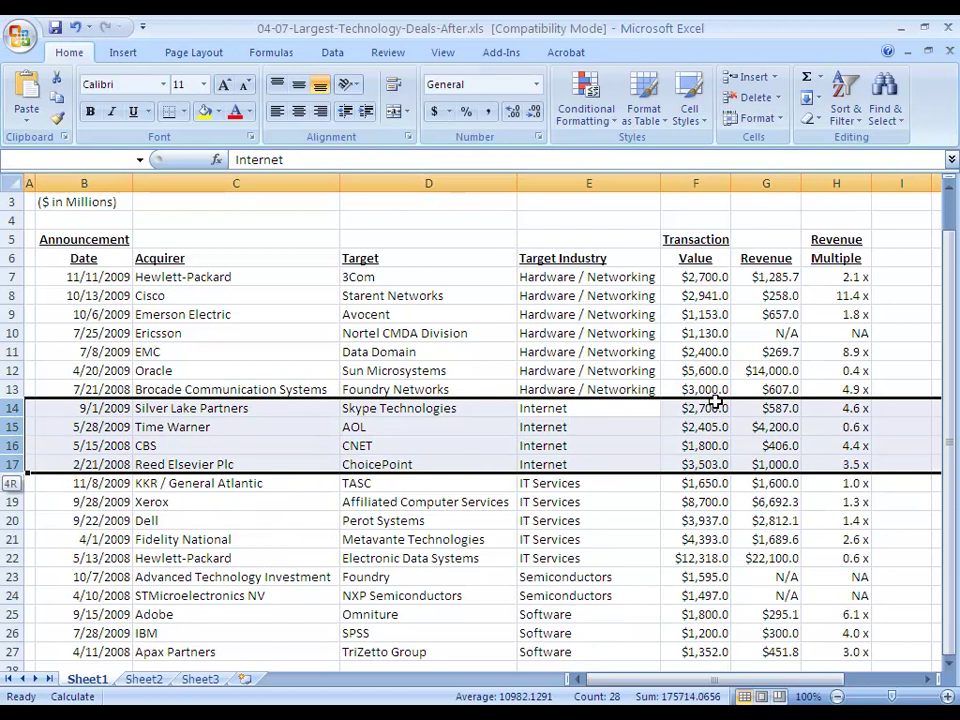
key(shift+Down)
key(shift+Down)
key(shift+Down)
key(shift+Down)
key(shift+Down)
key(shift+Down)
key(shift+Down)
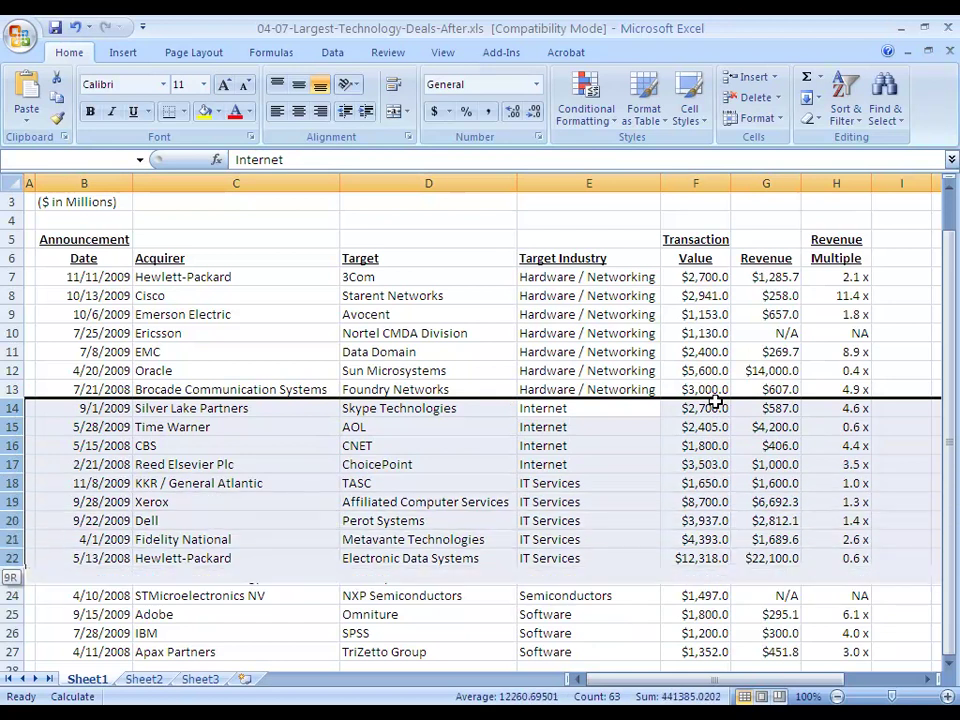
key(shift+Down)
key(shift+Down)
key(shift+Down)
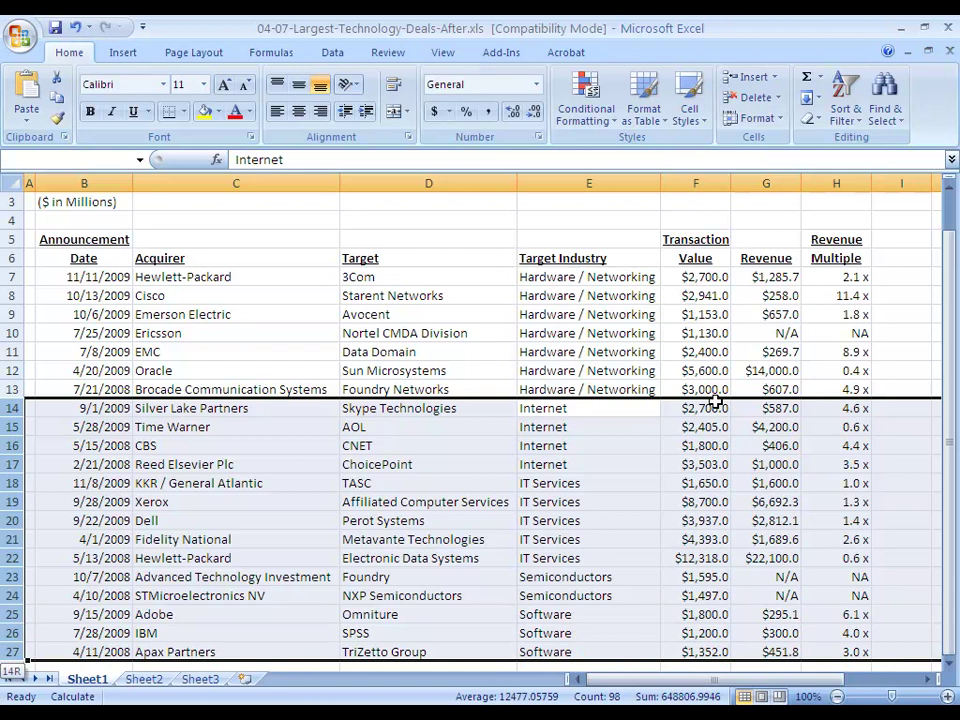
key(shift+Up)
key(shift+Up)
key(shift+Up)
key(shift+Up)
key(shift+Up)
key(shift+Up)
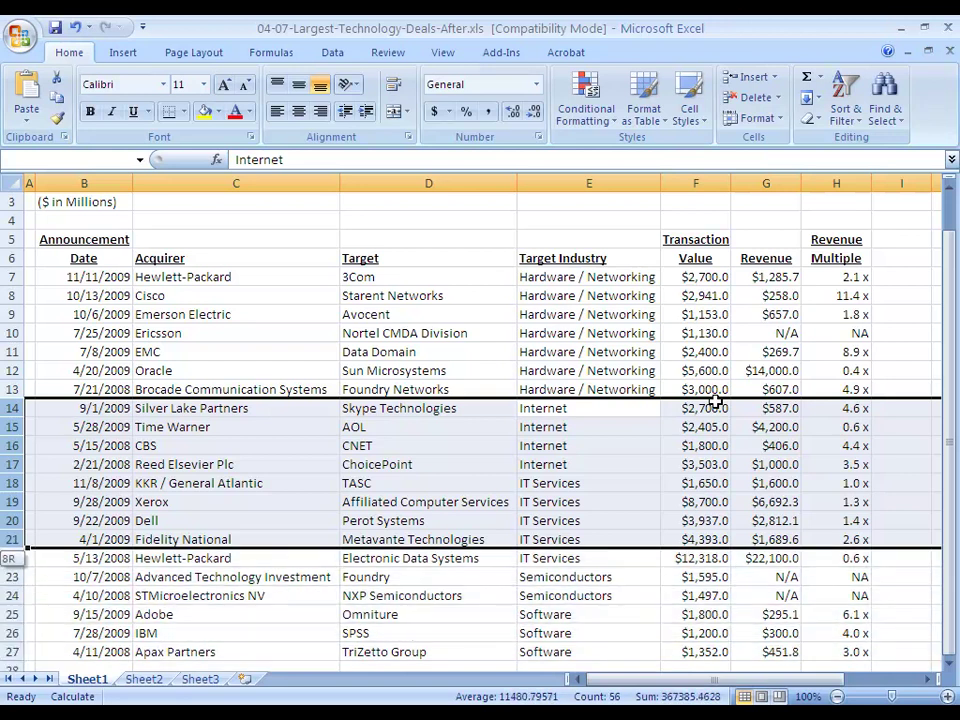
key(shift+Down)
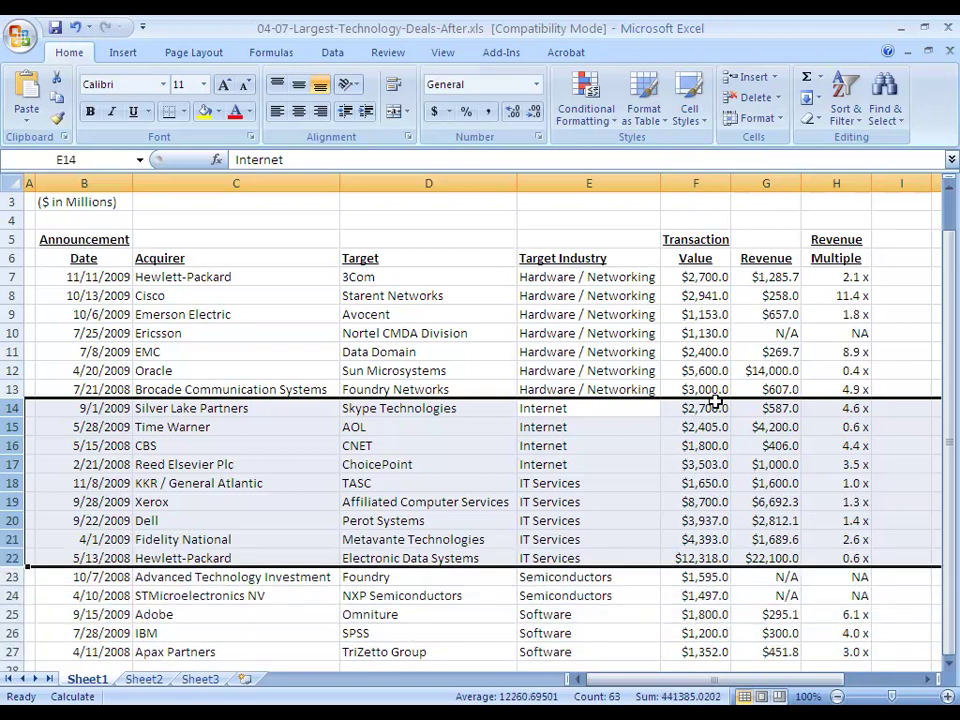
key(alt)
key(e)
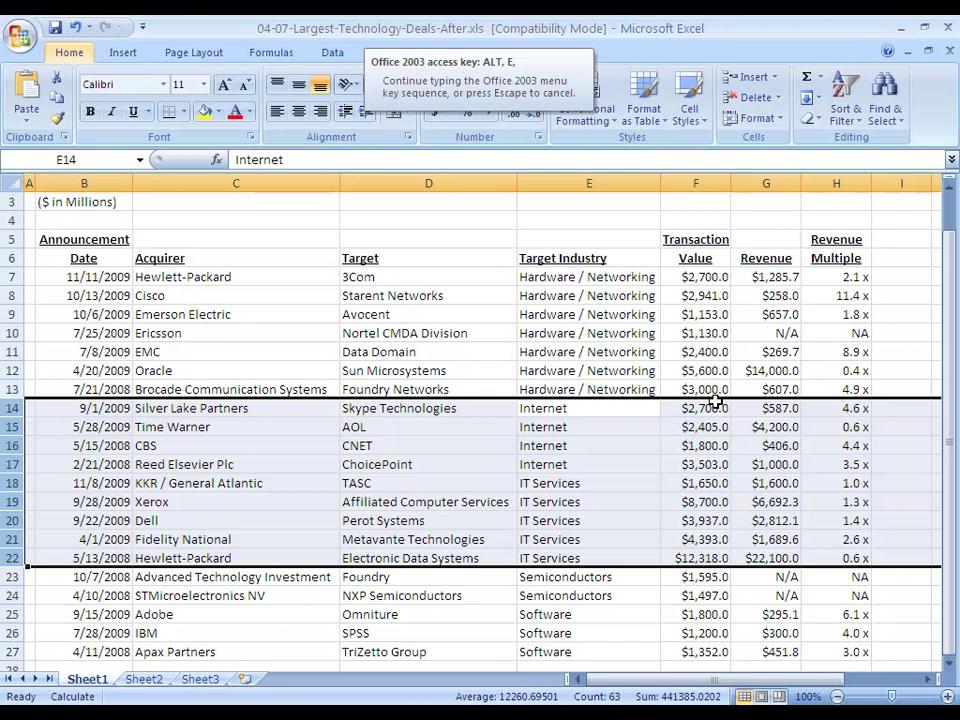
- Delete the Internet and IT Services rows, then select the three Software deal rows
key(d)
key(Down)
key(Down)
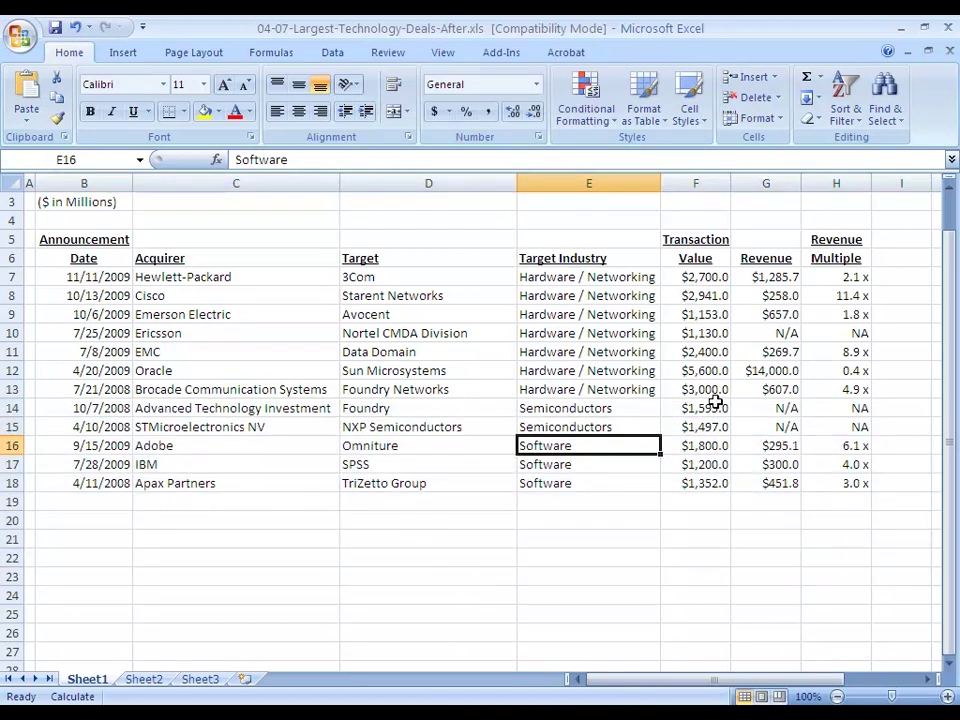
key(shift+space)
key(shift+Down)
key(shift+Down)
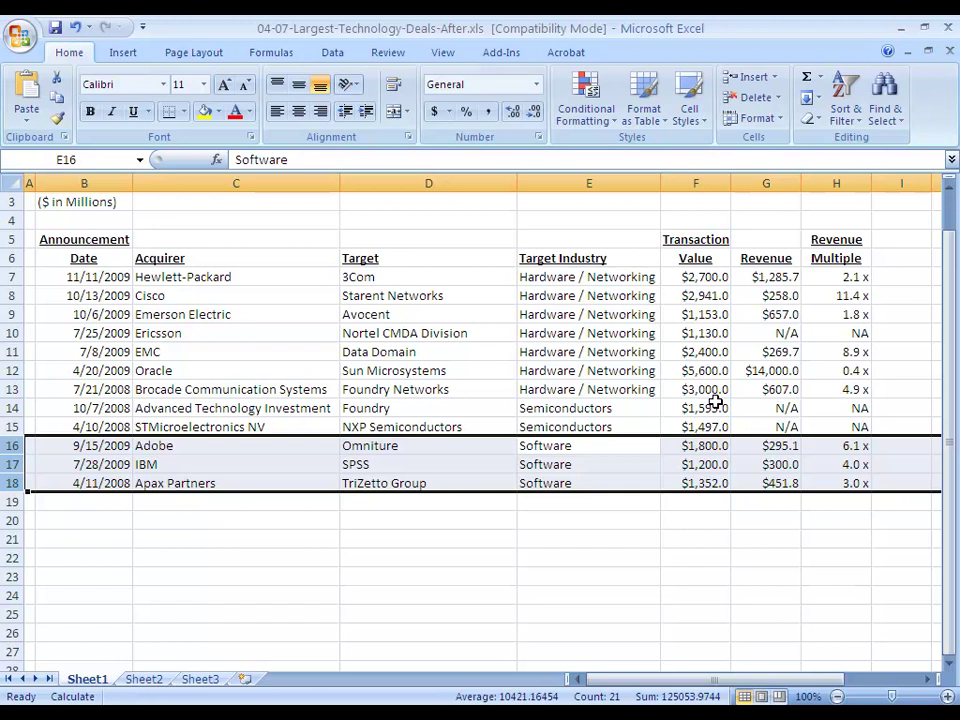
- Delete the Software deal rows and move to the Foundry target in row 14
key(alt+e)
key(d)
key(Up)
key(Up)
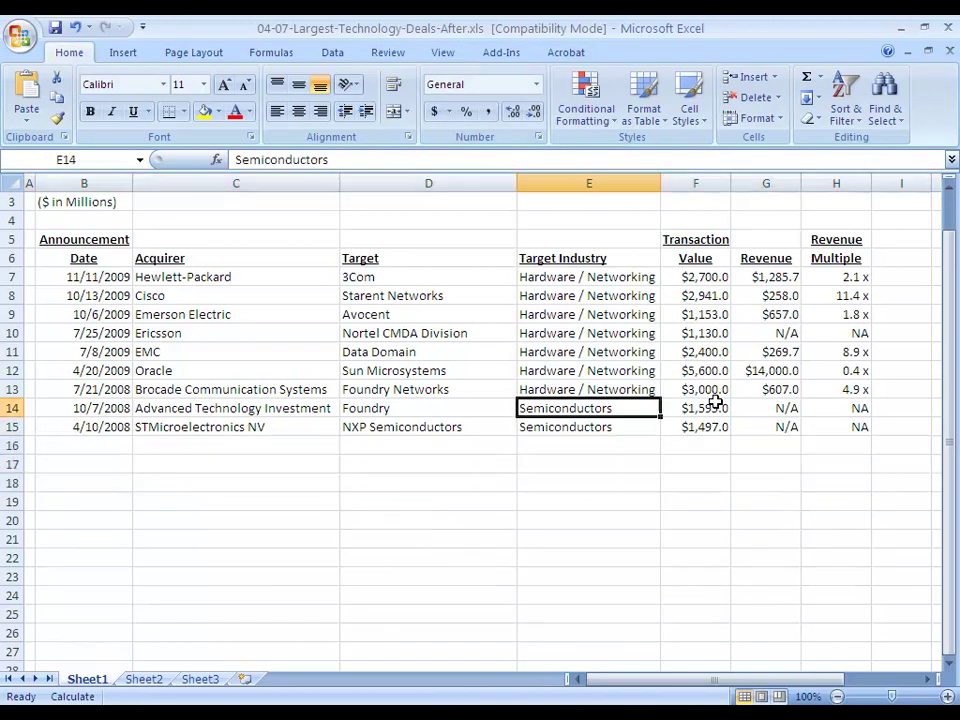
key(Up)
key(Up)
key(Up)
key(Up)
key(Up)
key(Up)
key(Up)
key(Up)
key(Up)
key(Up)
key(Up)
key(Up)
key(Up)
key(Left)
key(Left)
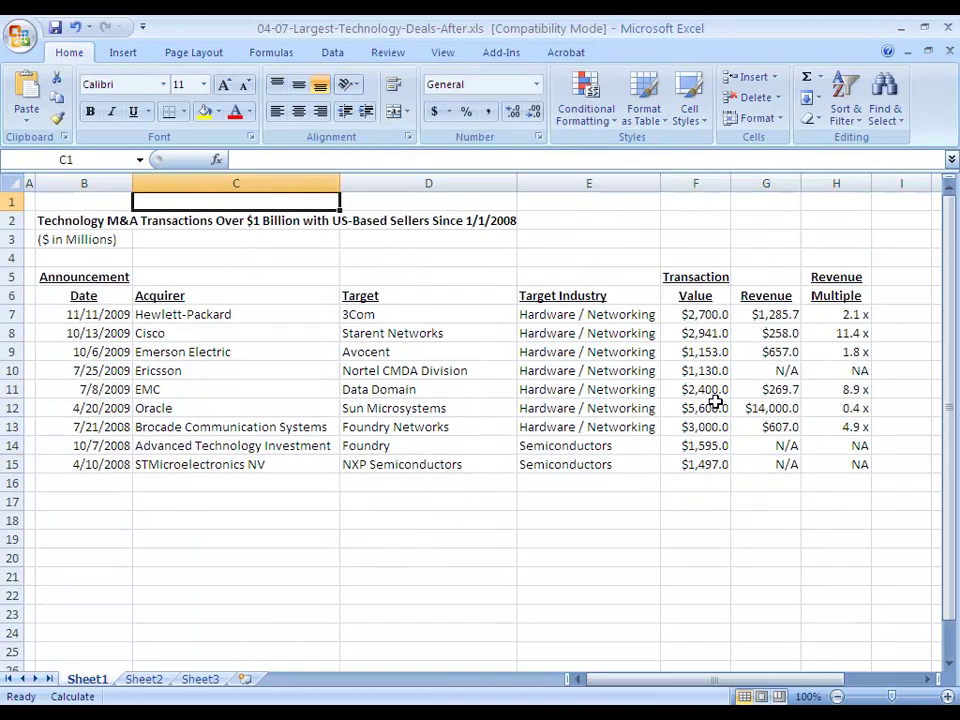
key(Right)
key(Down)
key(Down)
key(Down)
key(Down)
key(Down)
key(Down)
key(Down)
key(Down)
key(Down)
key(Down)
key(Down)
key(Down)
key(Down)
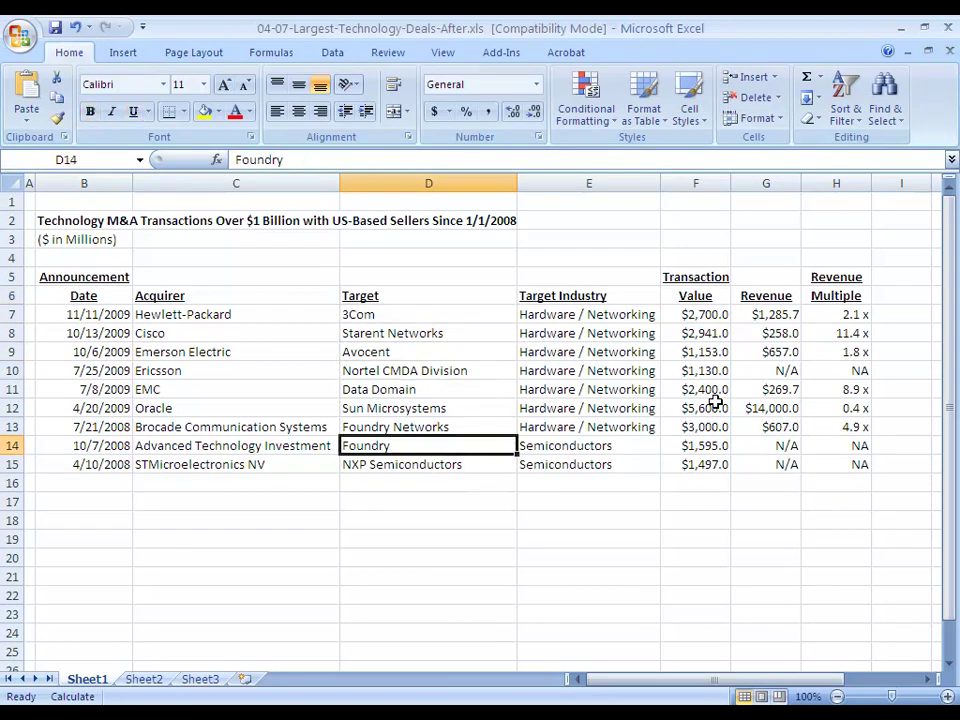
key(Right)
key(Up)
key(Up)
key(Up)
key(Up)
key(Up)
key(Up)
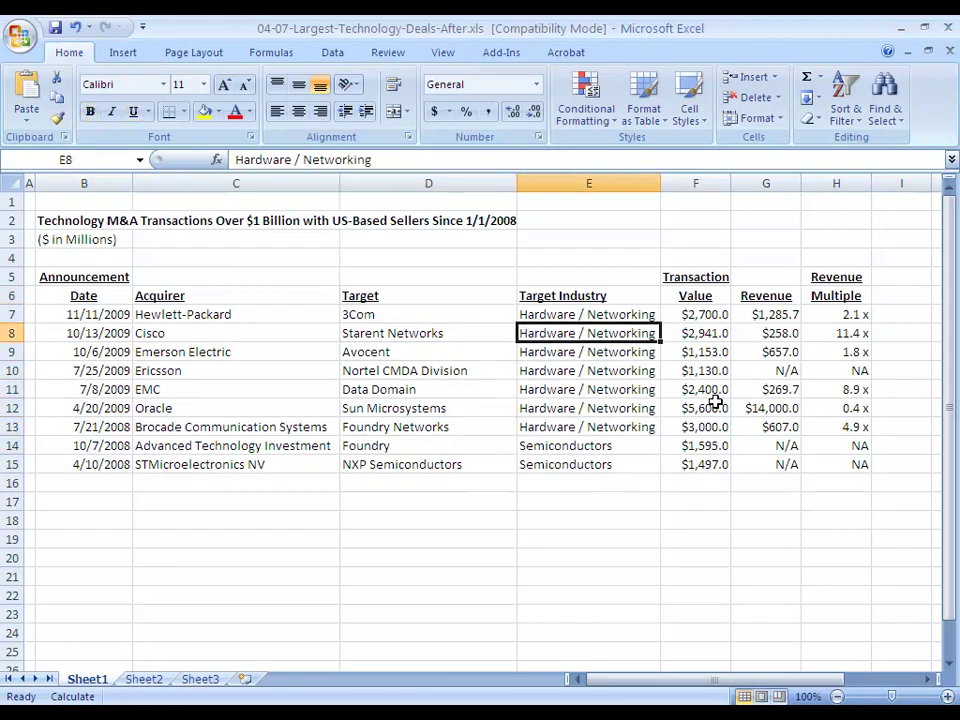
key(Left)
key(Up)
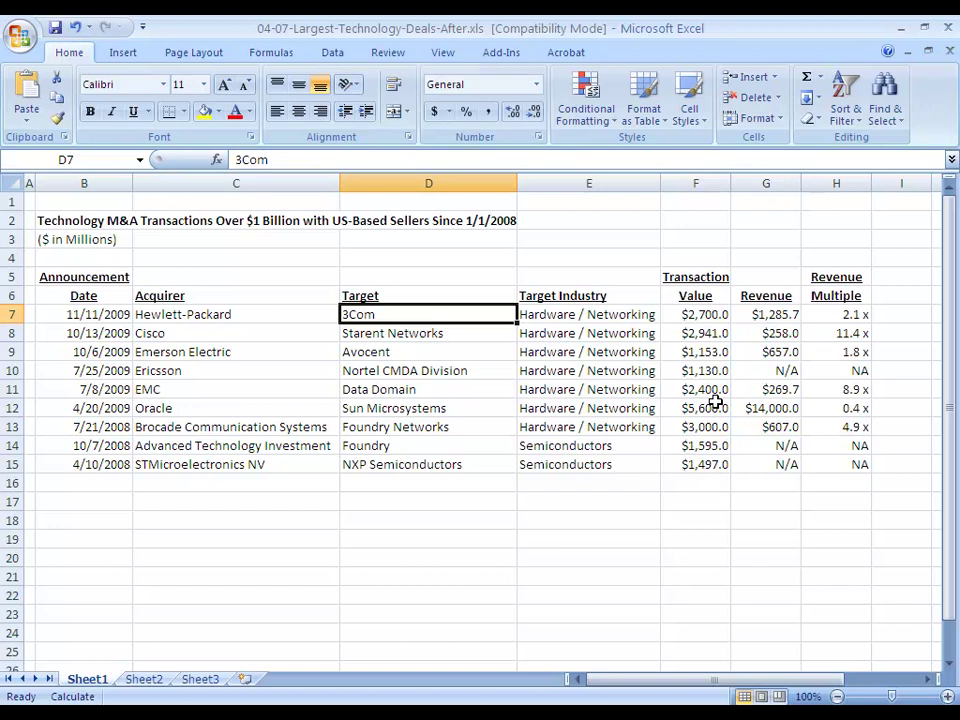
key(Down)
key(Down)
key(Down)
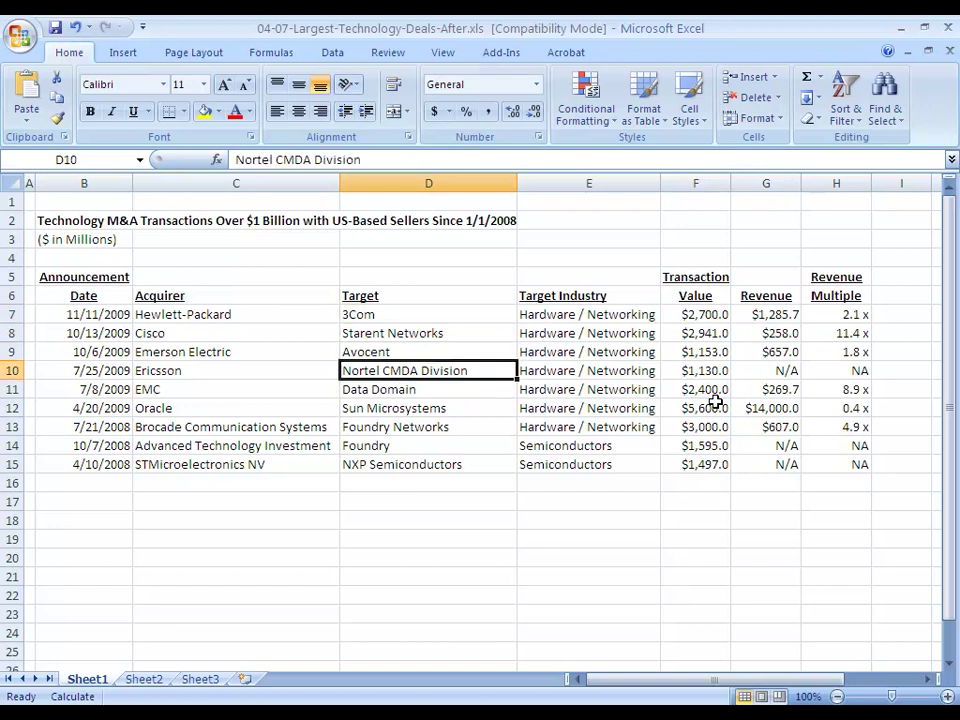
key(Up)
key(Up)
key(Up)
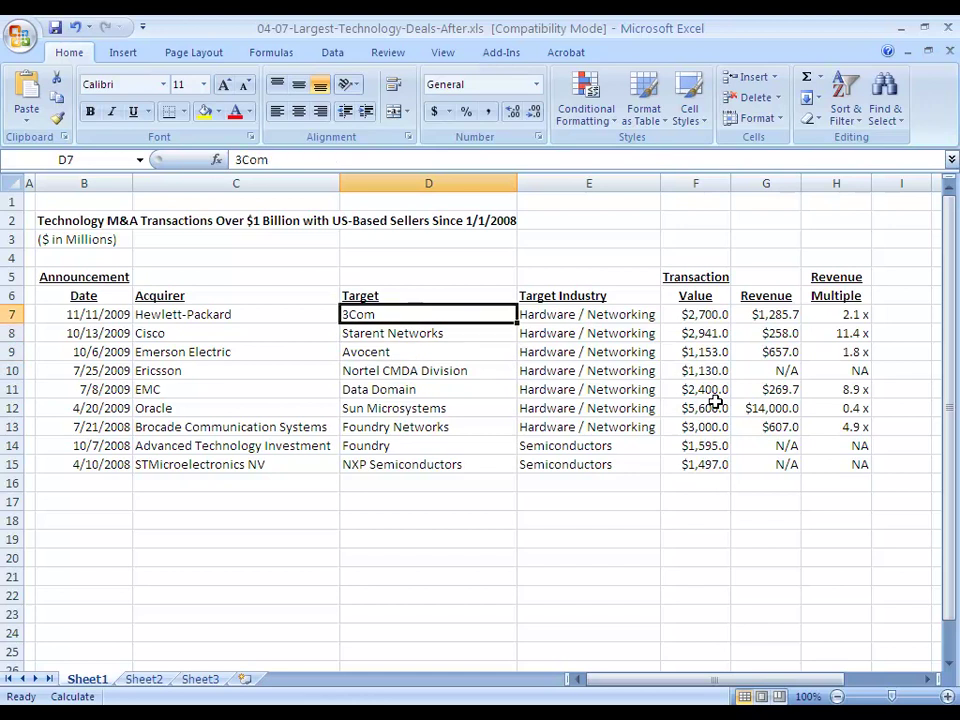
key(shift+space)
key(shift+Down)
key(shift+Down)
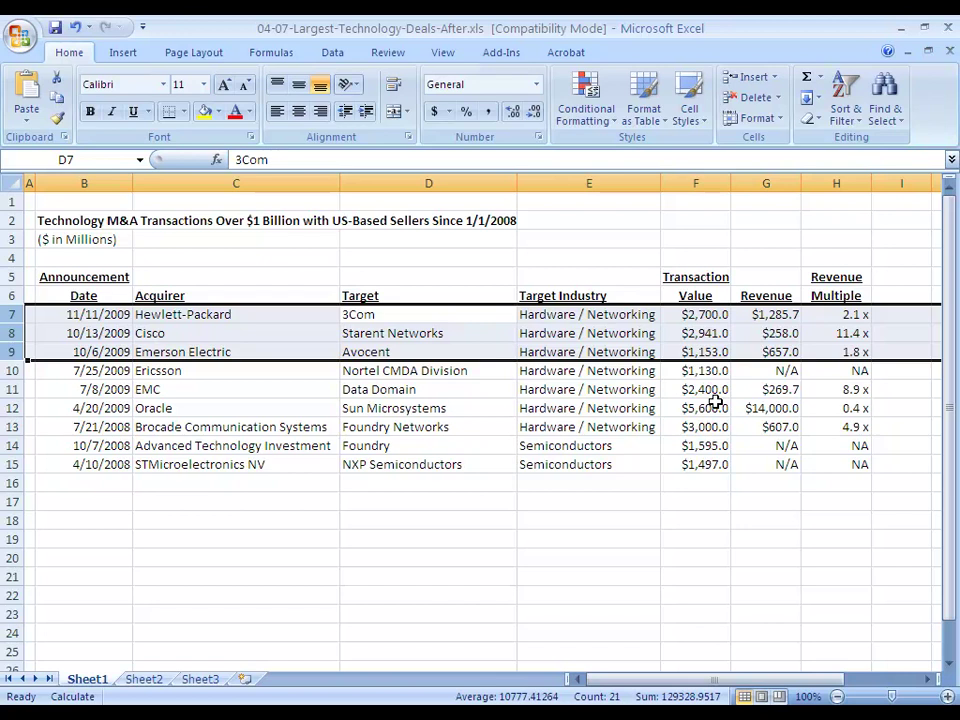
- Select the Ericsson / Nortel CMDA Division row 10, check its H10 multiple, and begin deleting it
key(Down)
key(Down)
key(Down)
key(shift+space)
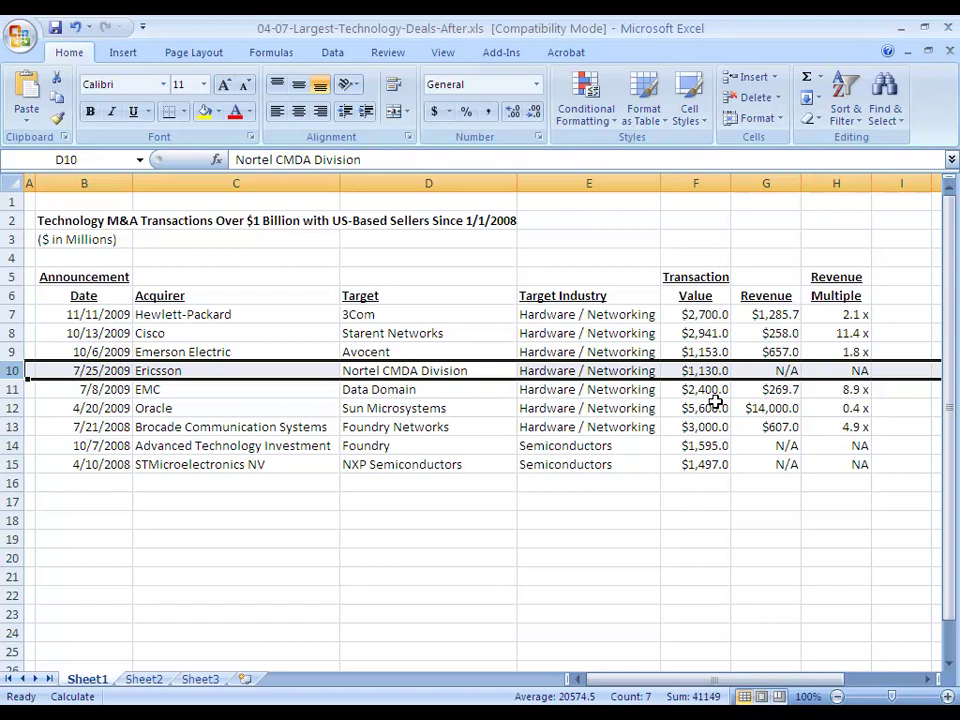
key(Right)
key(Right)
key(Right)
key(Right)
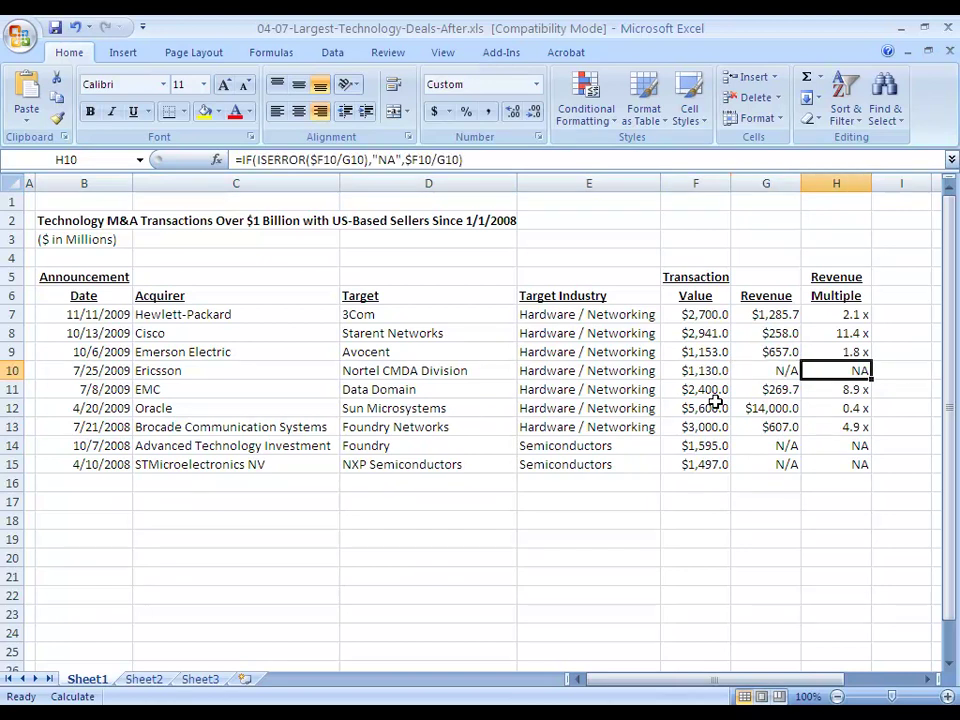
key(Left)
key(Left)
key(Left)
key(Left)
key(Left)
key(Right)
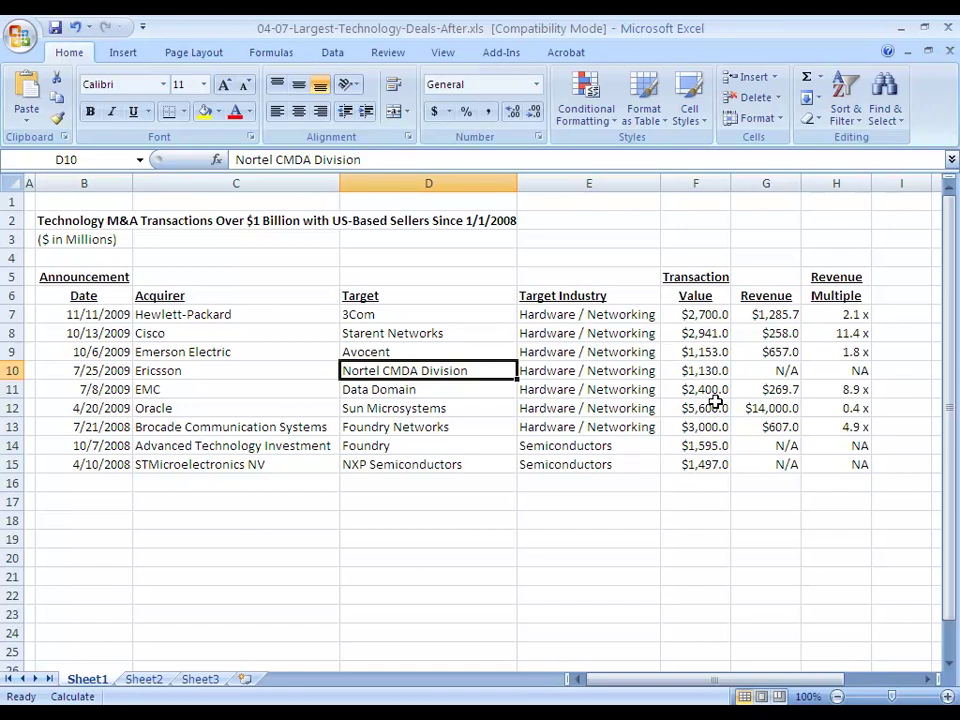
key(shift+space)
key(alt+e)
key(d)
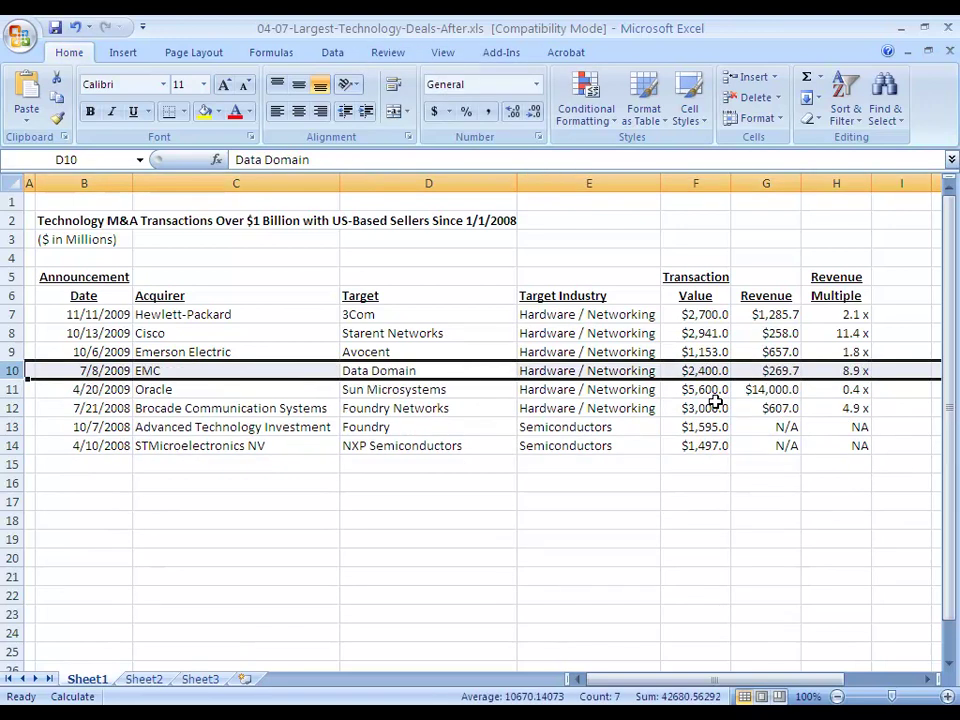
key(Down)
key(Up)
key(shift+space)
key(shift+Down)
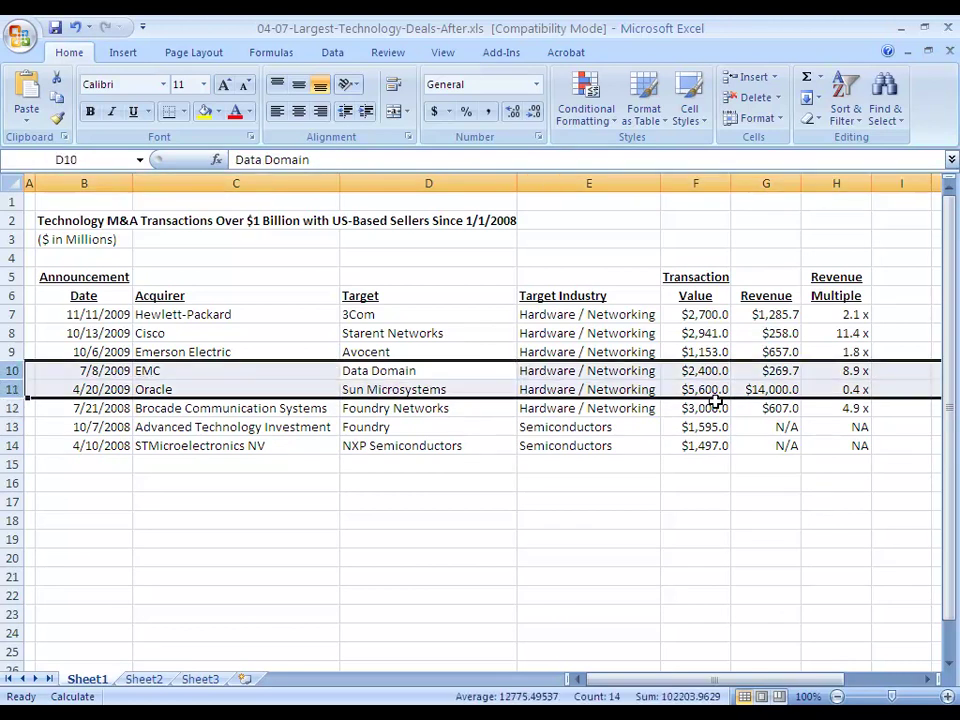
key(Down)
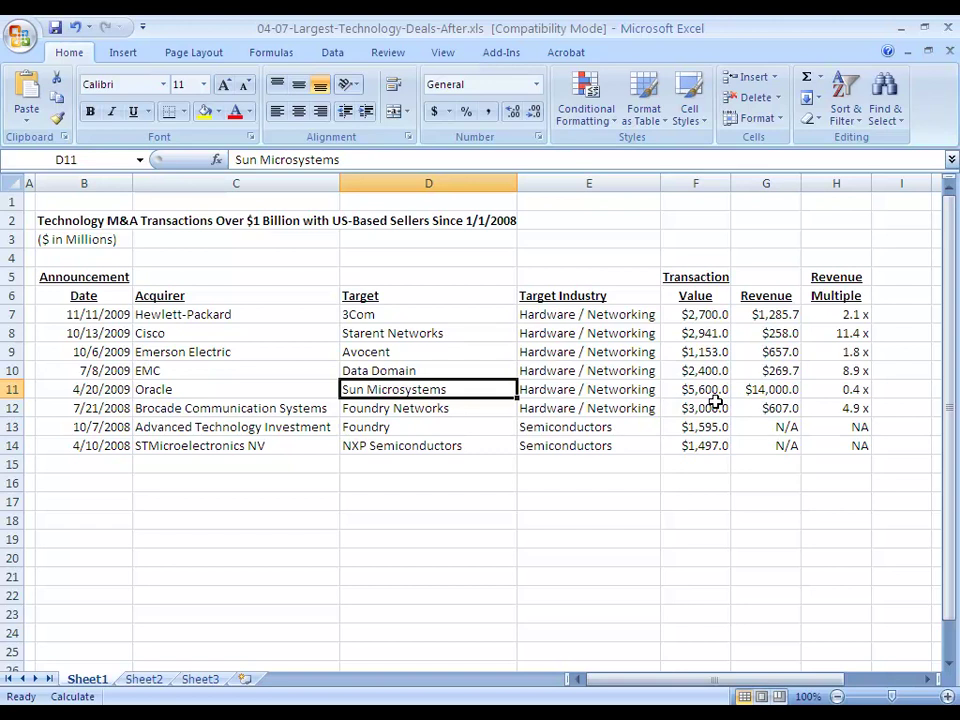
key(shift+space)
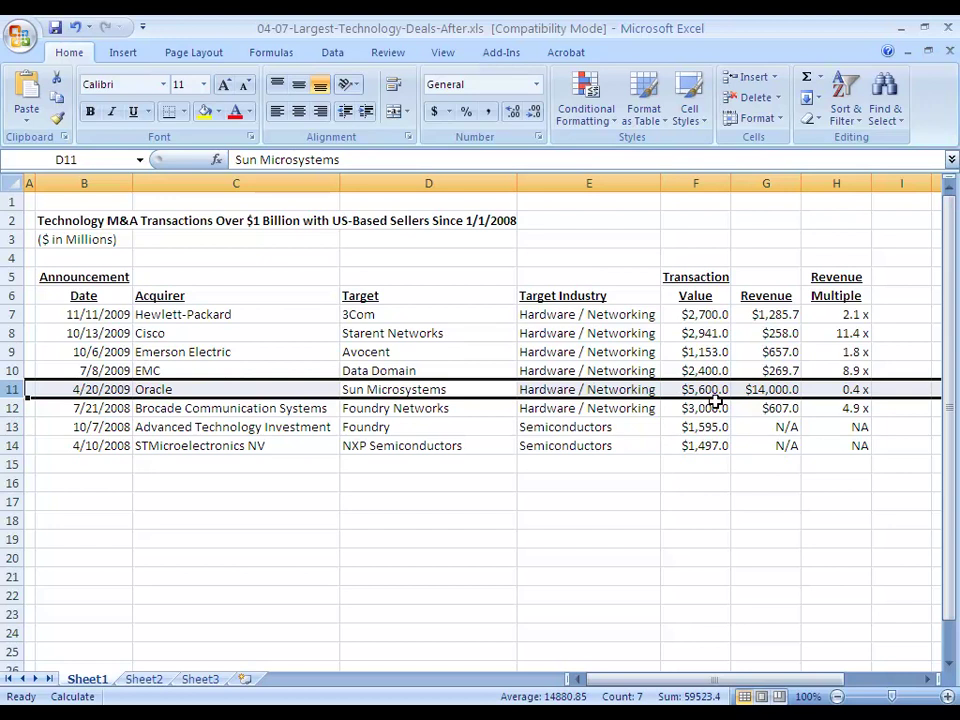
key(Down)
key(shift+space)
key(ctrl+c)
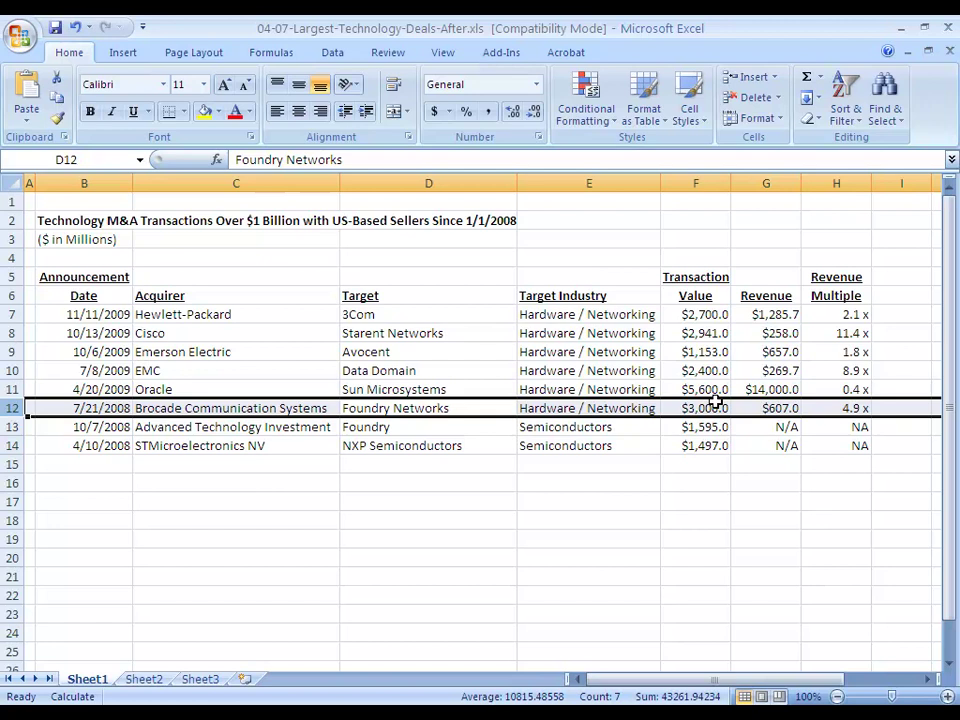
- Select the Foundry and NXP Semiconductors rows 13–14, then reselect just the Foundry row
key(Escape)
key(Down)
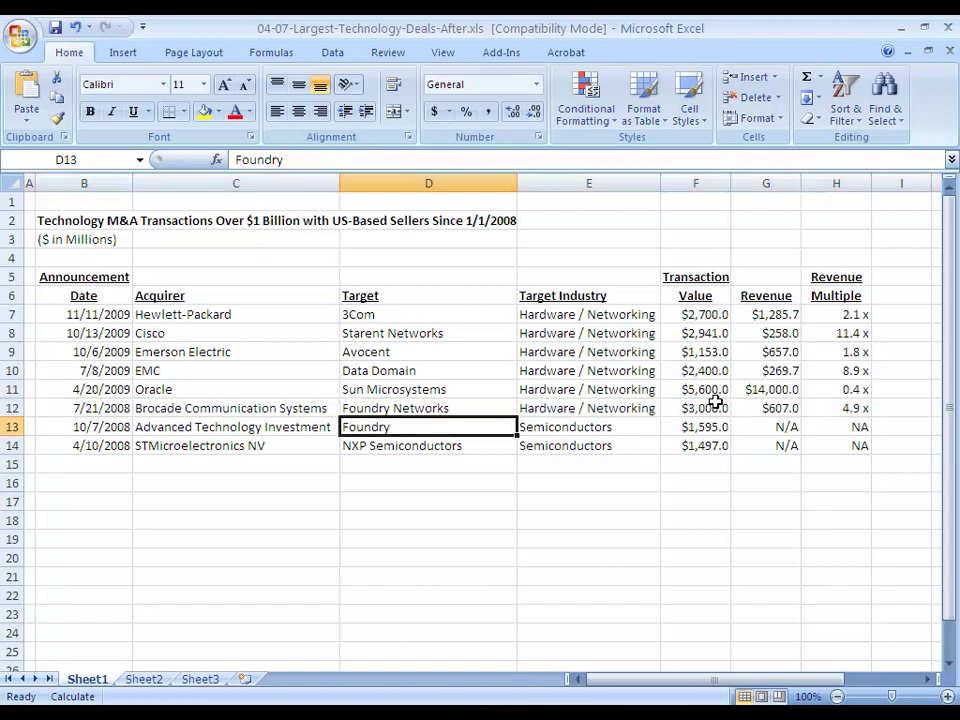
key(shift+space)
key(shift+Down)
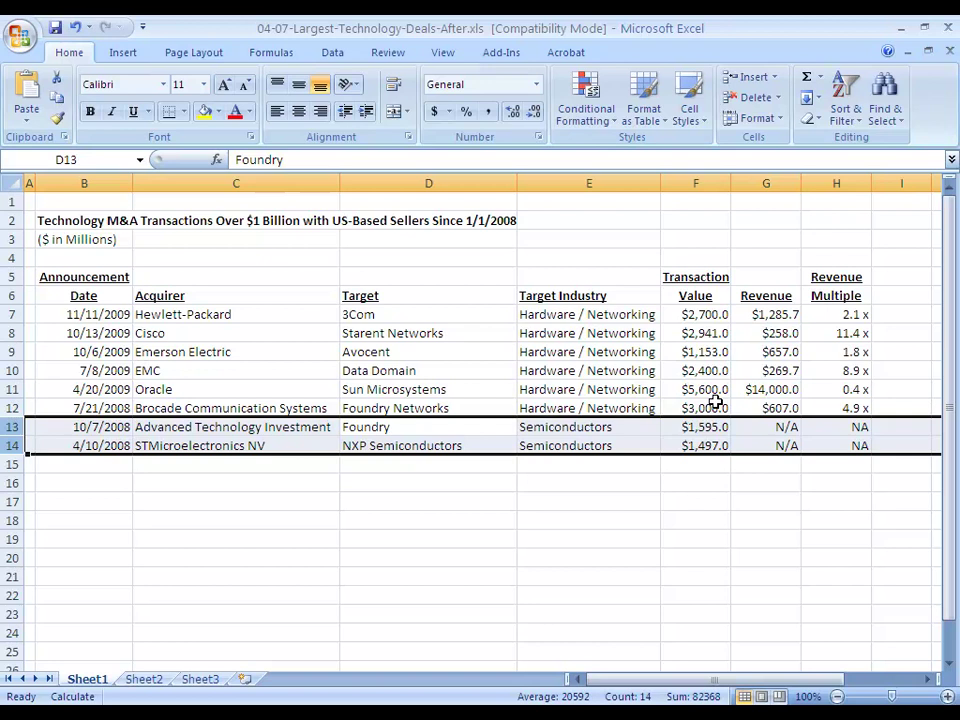
key(Down)
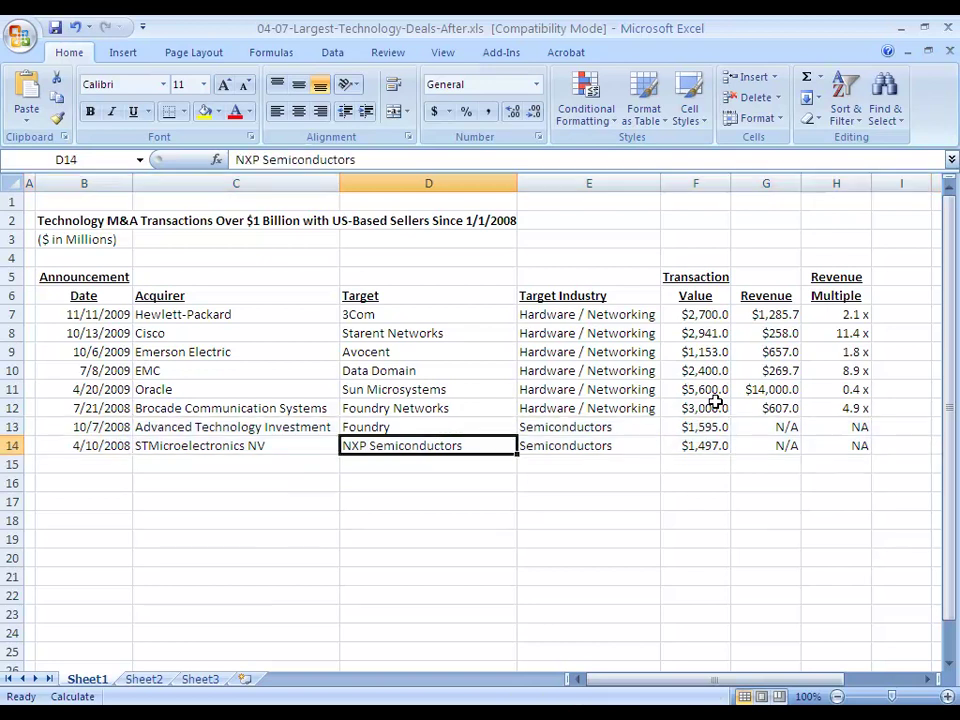
key(Up)
key(shift+space)
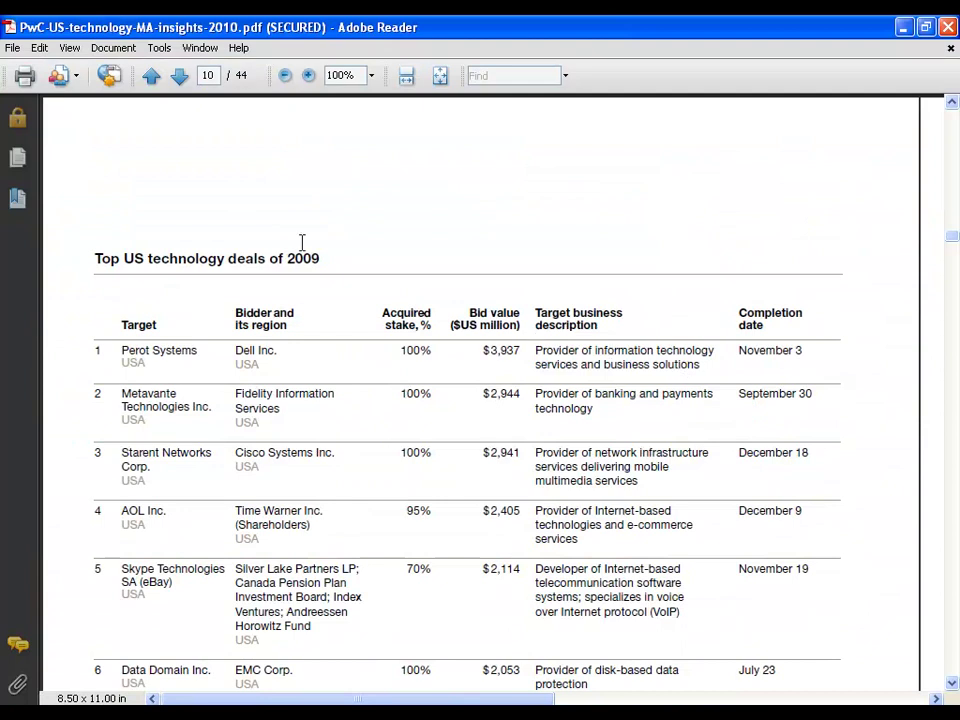
- Scroll the 2009 deals table and highlight Foundry Co.'s 66% acquired stake
scroll(402, 203, down, 5)
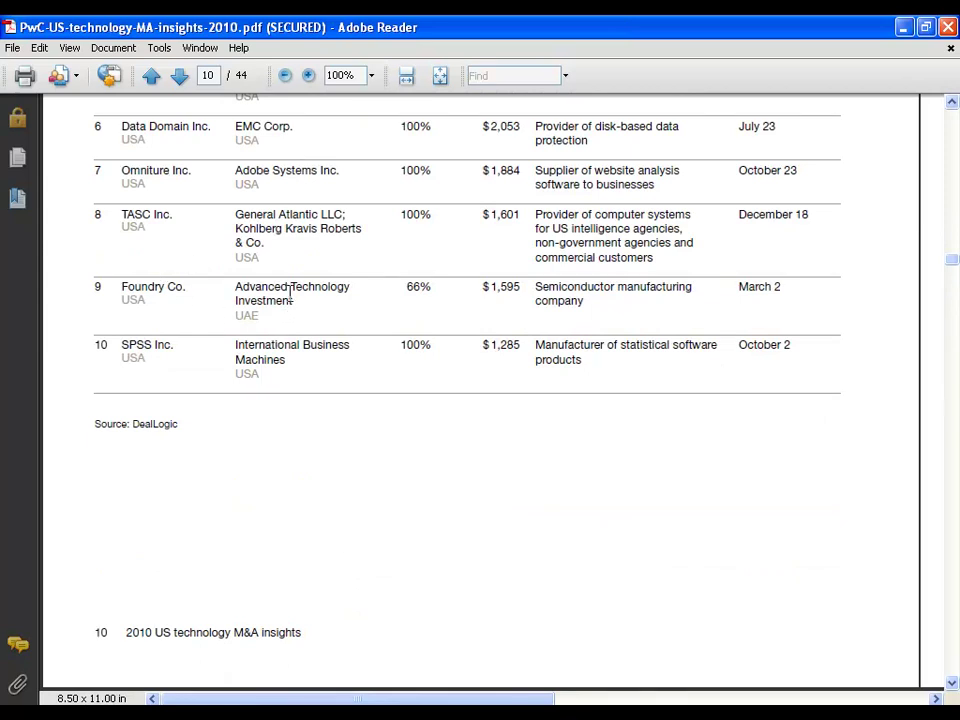
drag(407, 283, 442, 290)
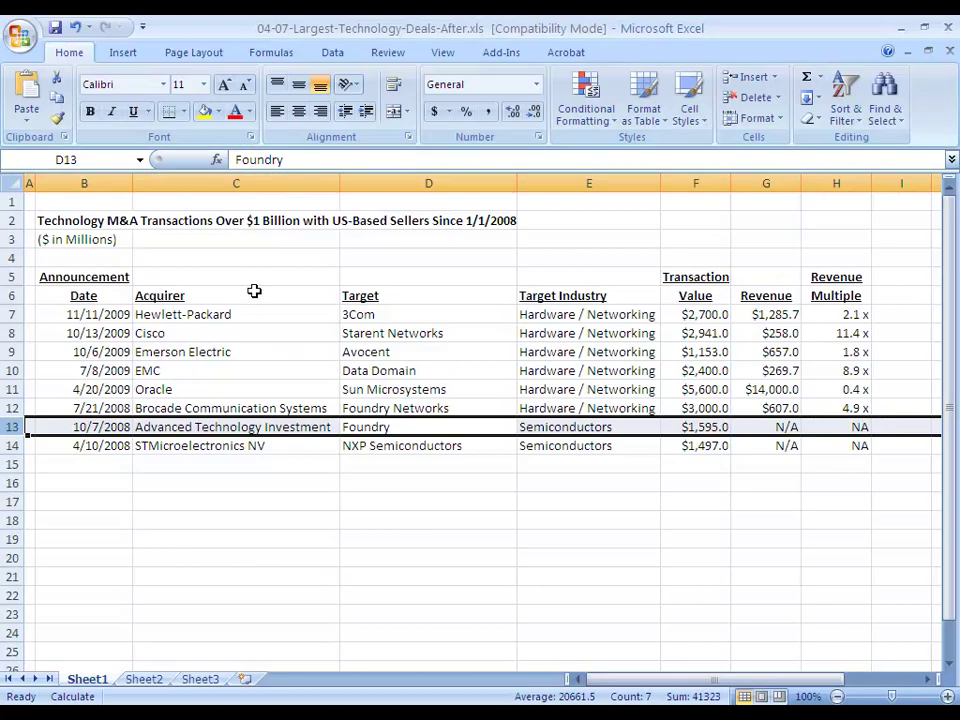
- Delete the Advanced Technology Investment–Foundry deal row, then review the STMicroelectronics–NXP deal's acquirer and target
key(ctrl+minus)
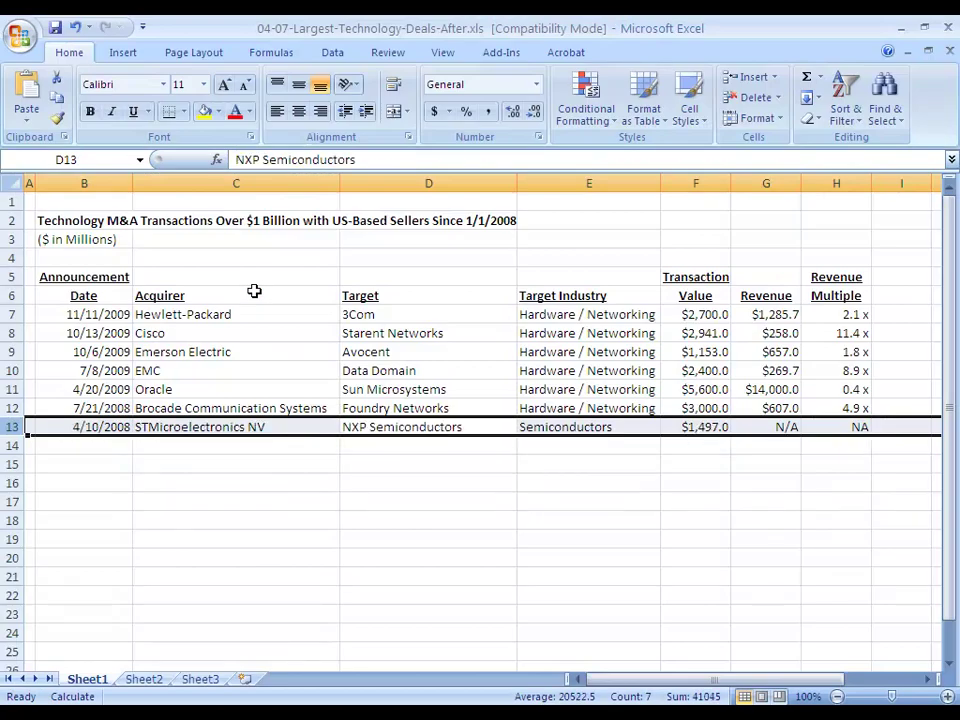
key(Down)
key(Up)
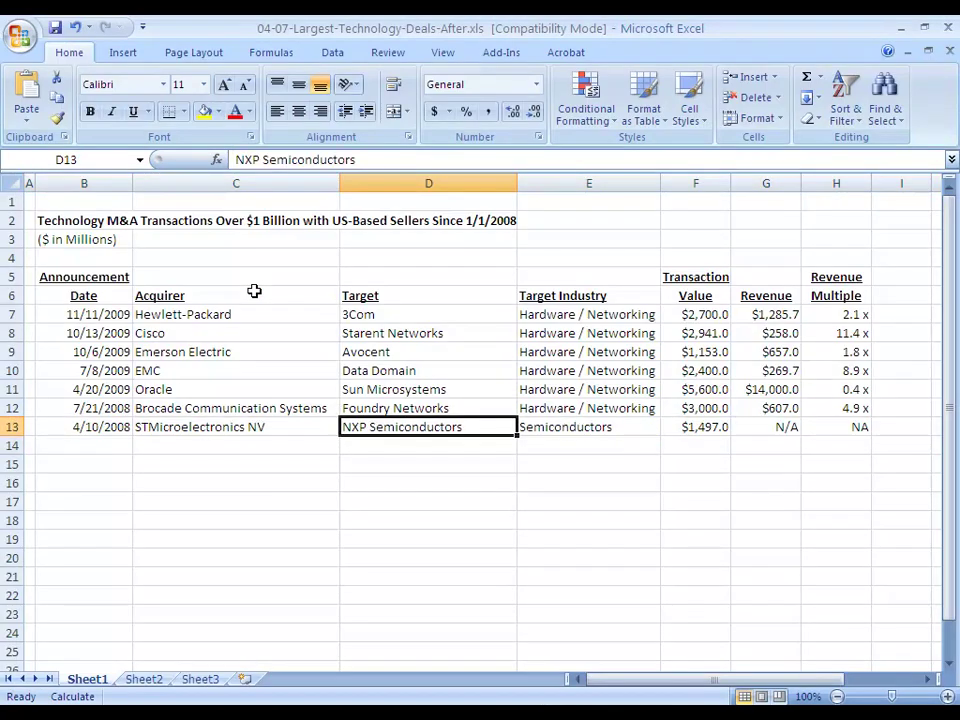
key(Left)
key(Right)
key(Left)
key(Right)
key(Left)
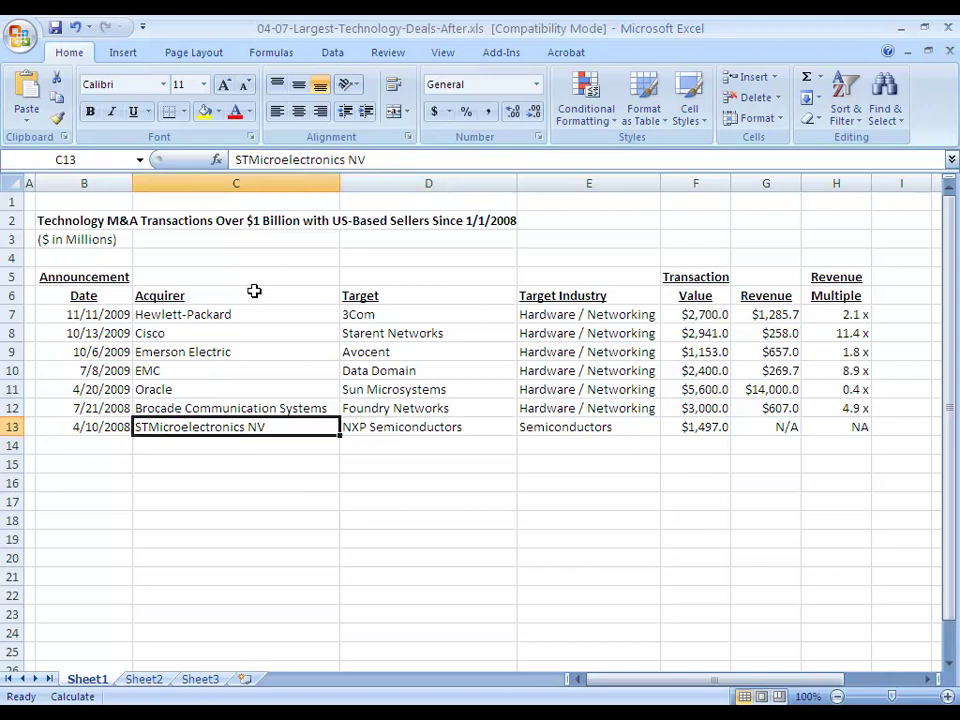
key(Right)
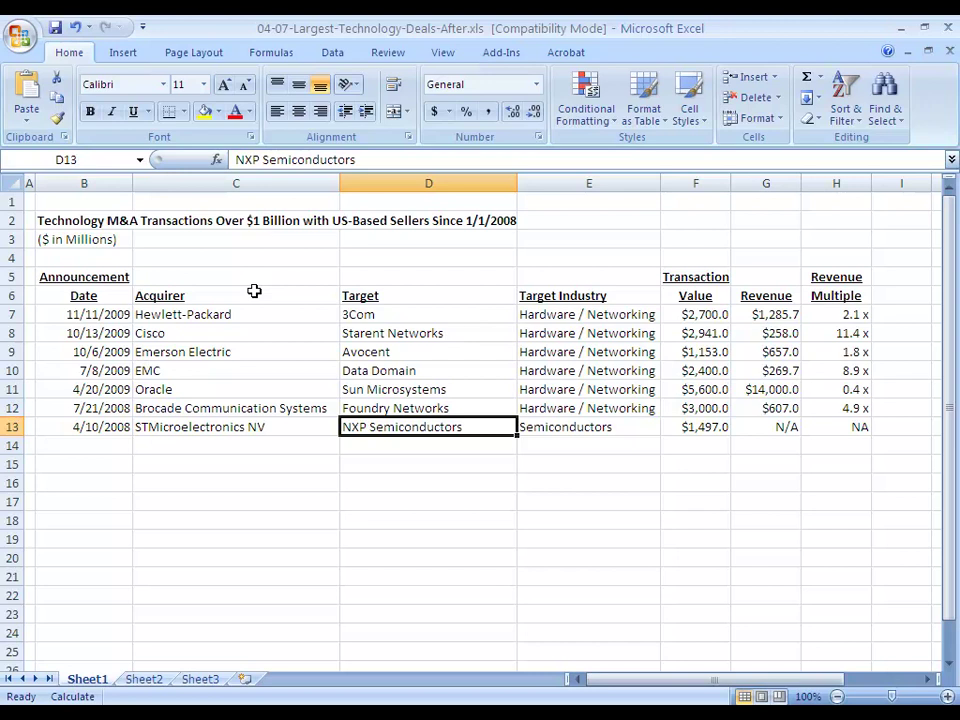
- Delete the STMicroelectronics–NXP Semiconductors row, leaving six deals in rows 7–12
key(shift+space)
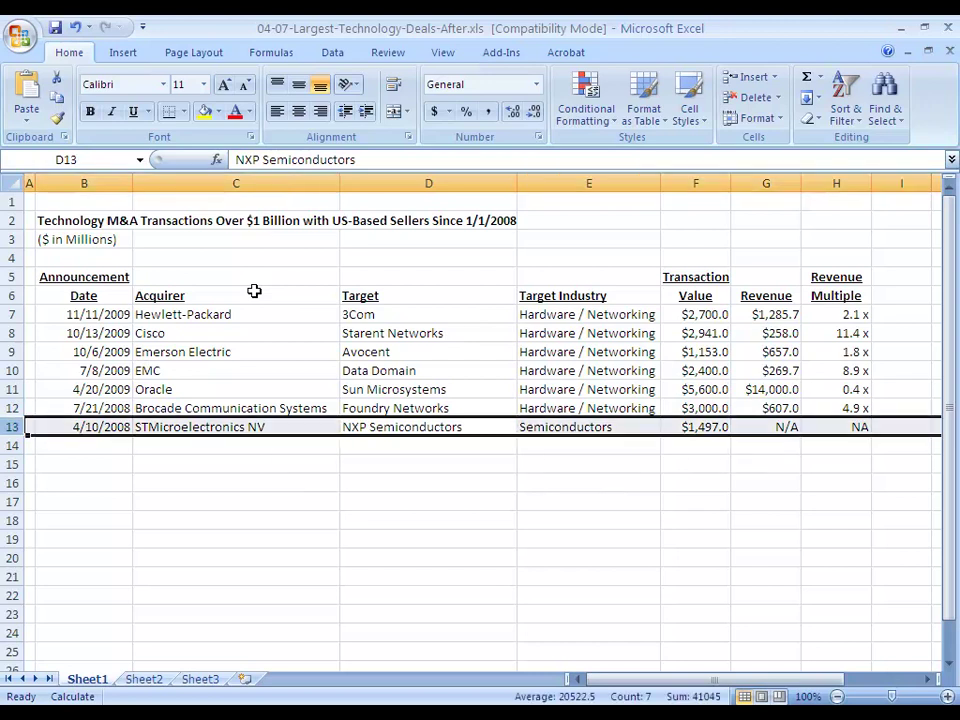
key(alt+e)
key(d)
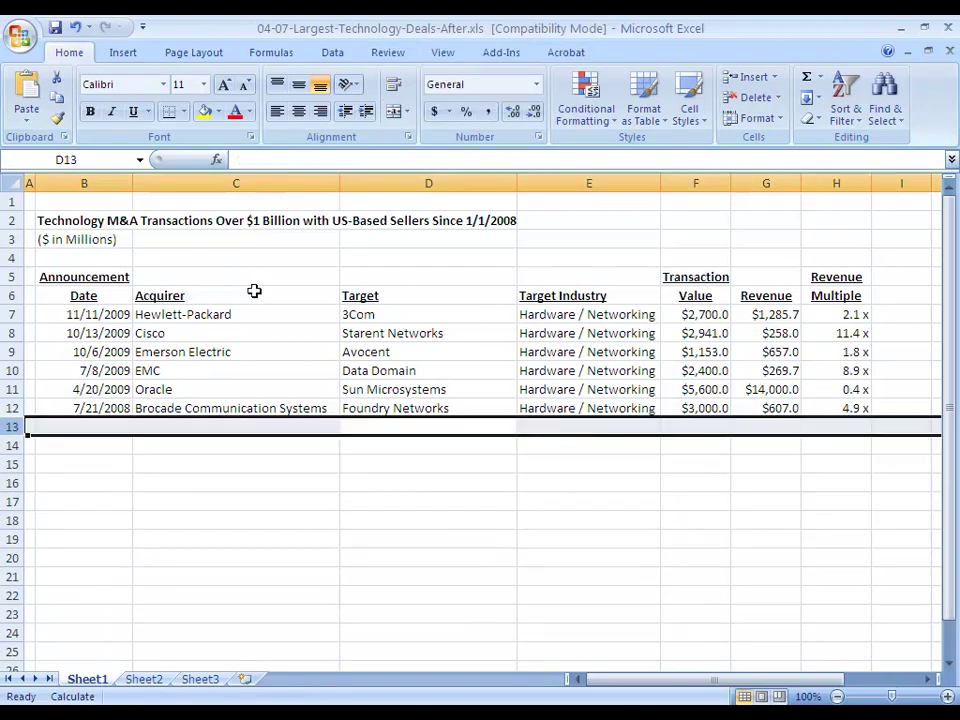
key(Up)
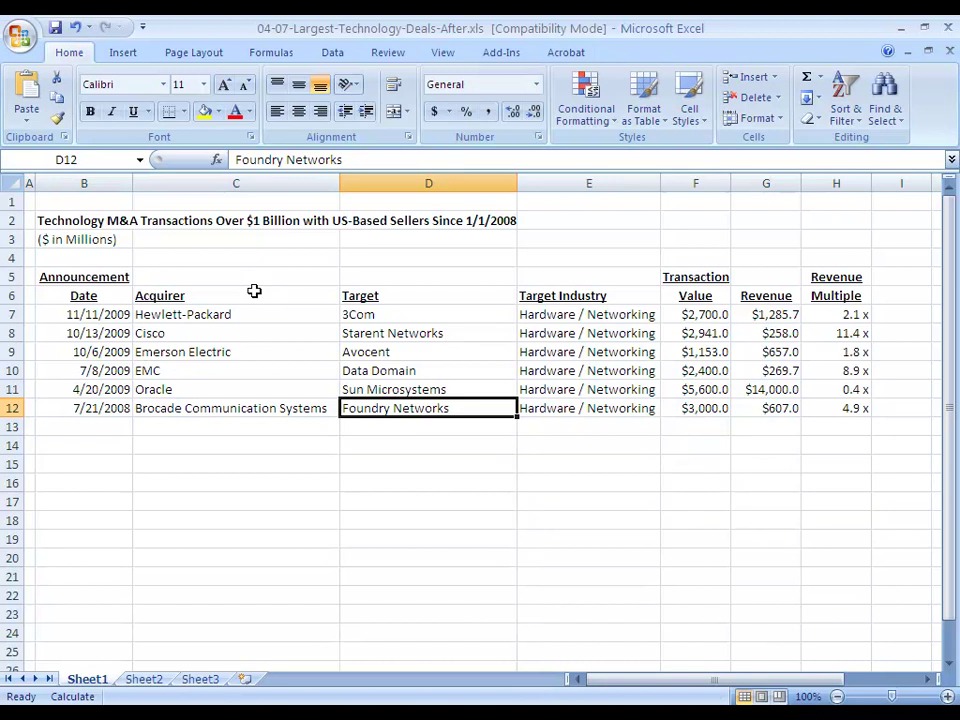
key(shift+space)
key(shift+Up)
key(shift+Up)
key(shift+Up)
key(shift+Up)
key(shift+Up)
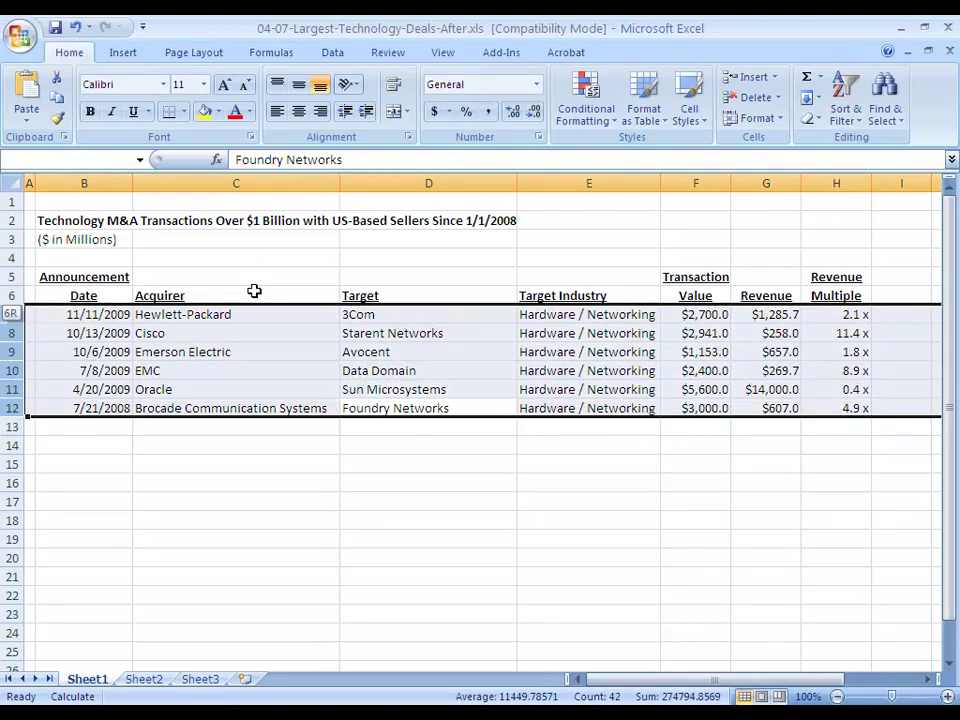
key(shift+Up)
key(shift+Up)
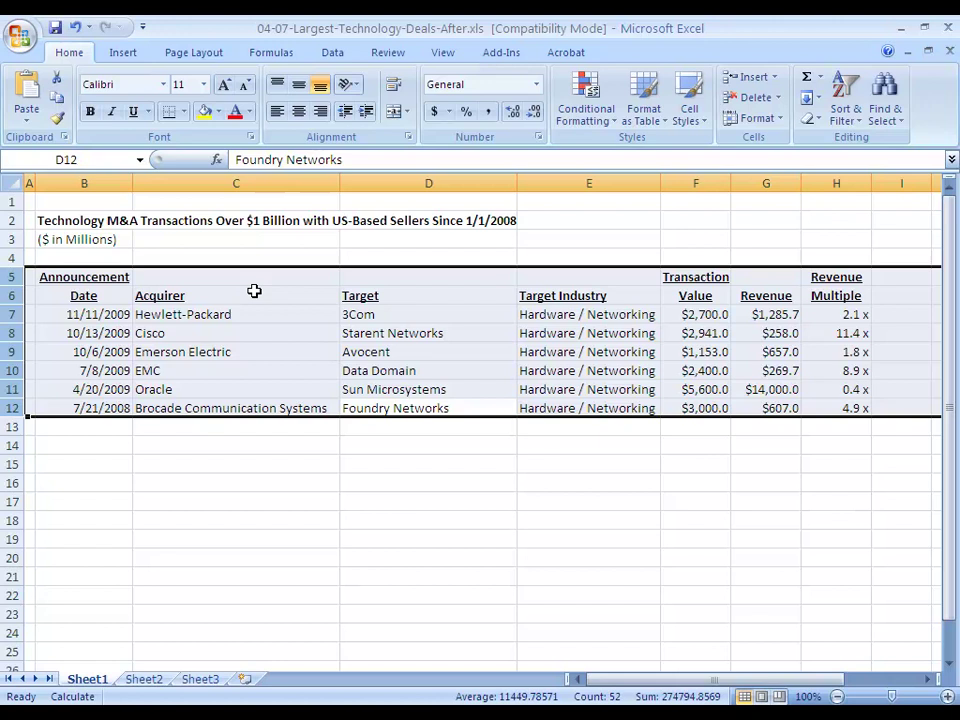
key(Left)
key(Left)
key(Left)
key(Up)
key(Right)
key(Up)
key(Up)
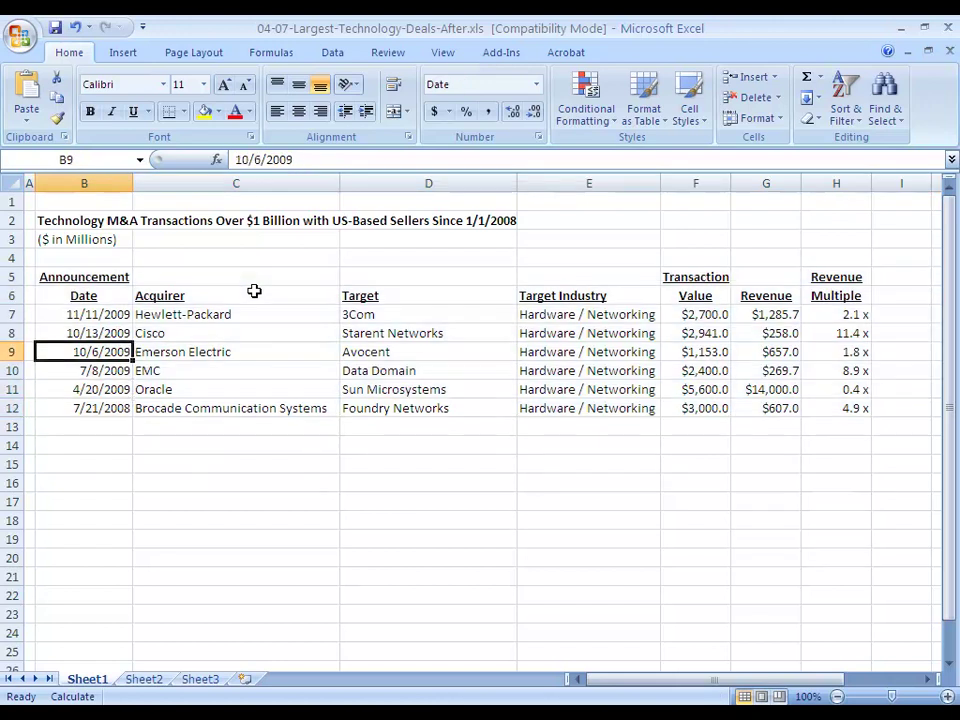
key(Up)
key(Up)
key(Up)
key(Up)
key(Up)
key(Up)
key(Up)
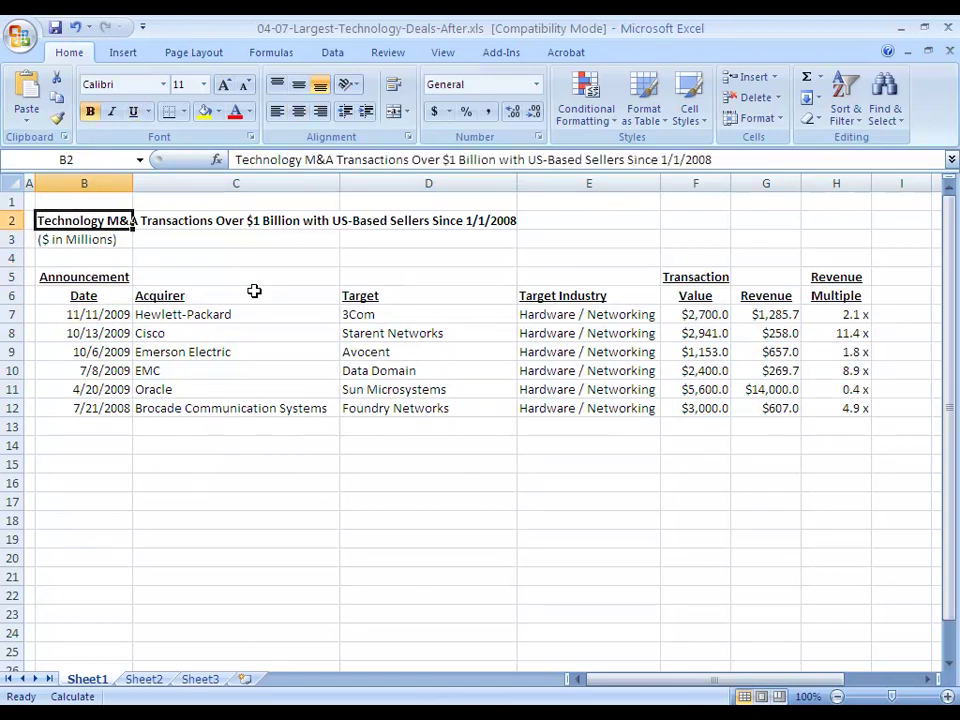
key(Down)
key(Down)
key(Down)
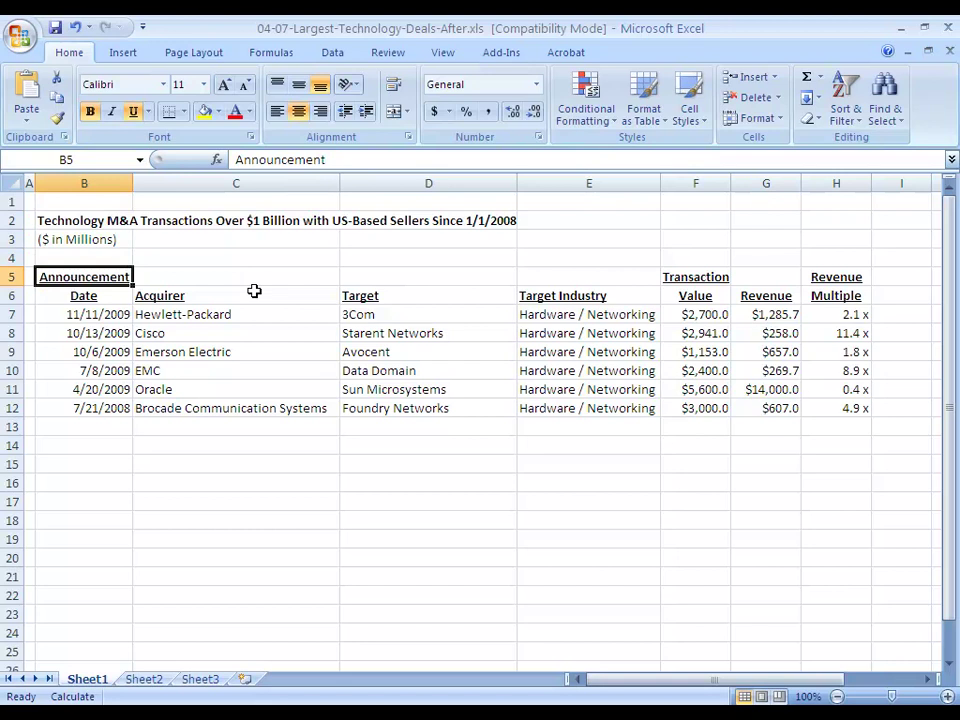
key(ctrl+shift+Down)
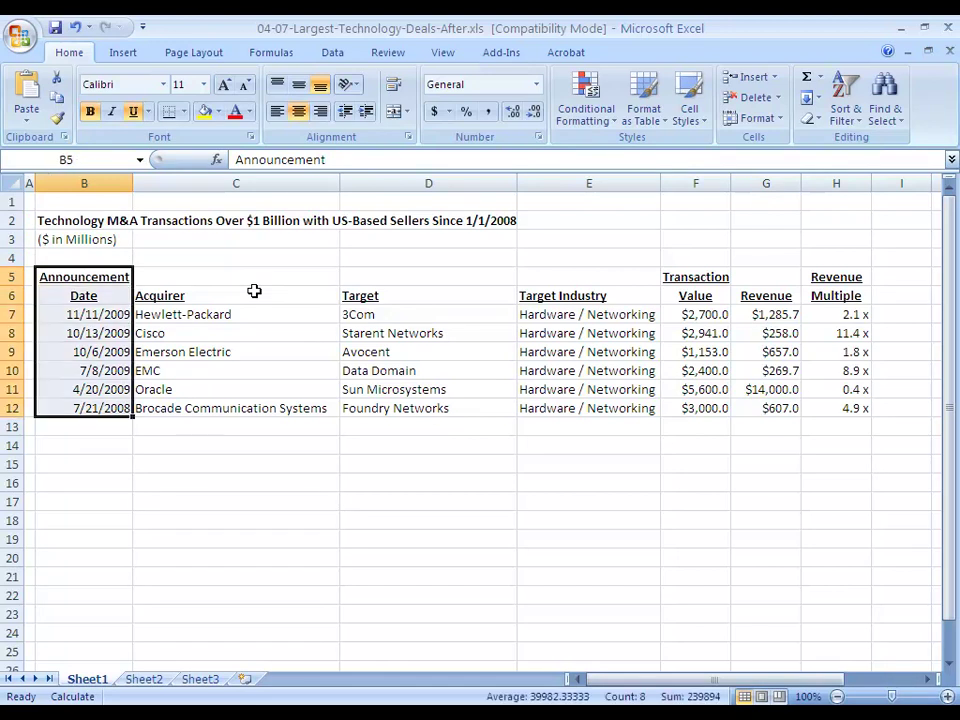
key(Right)
key(Right)
key(Right)
key(Right)
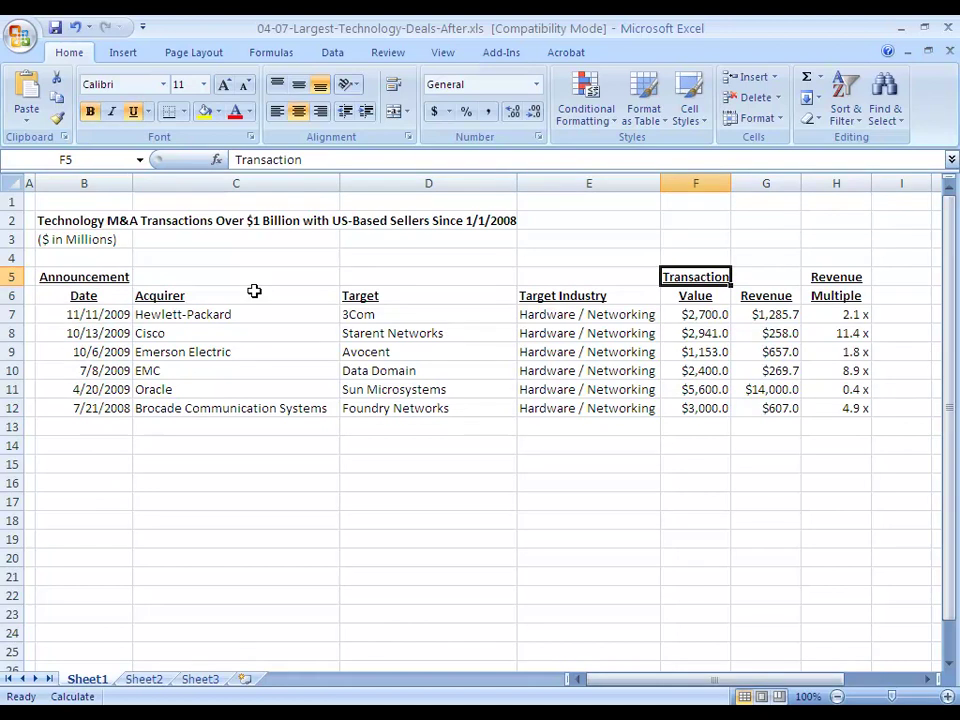
key(ctrl+shift+Down)
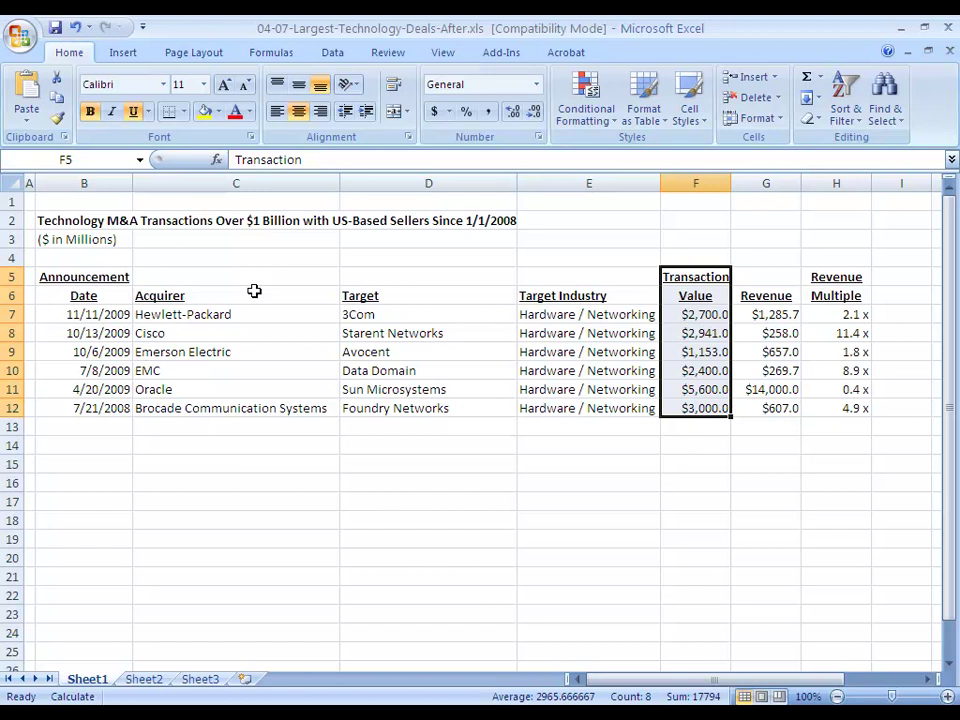
key(ctrl+Left)
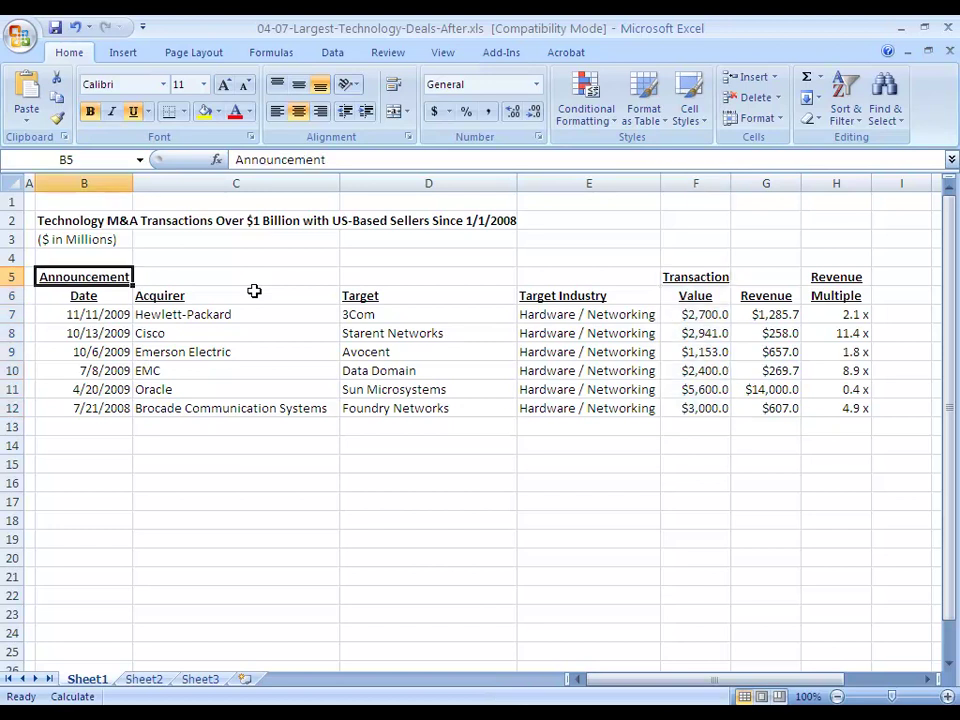